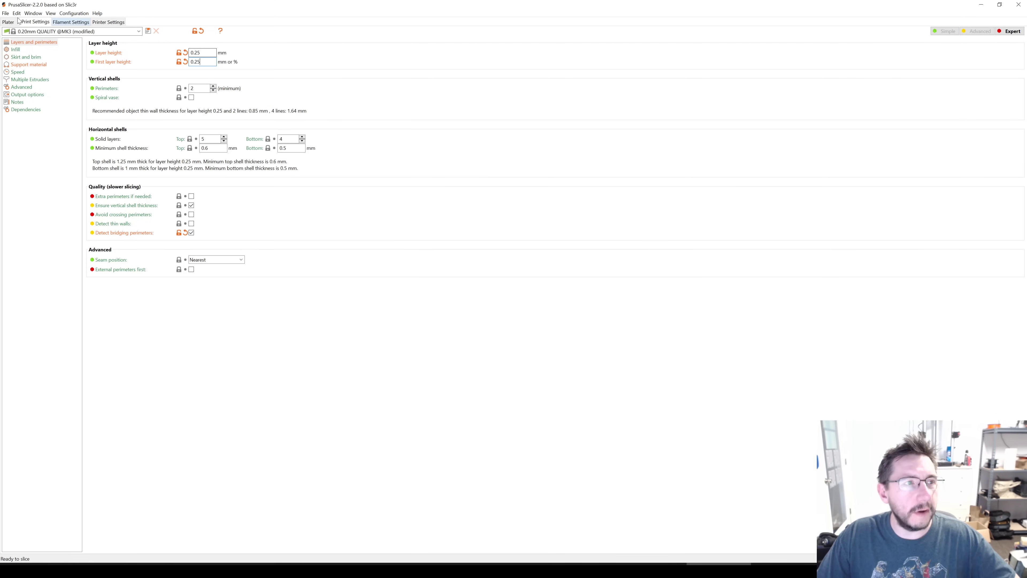
Return to the Plater bed view from Print Settings, with the empty MK3 bed shown
click(9, 22)
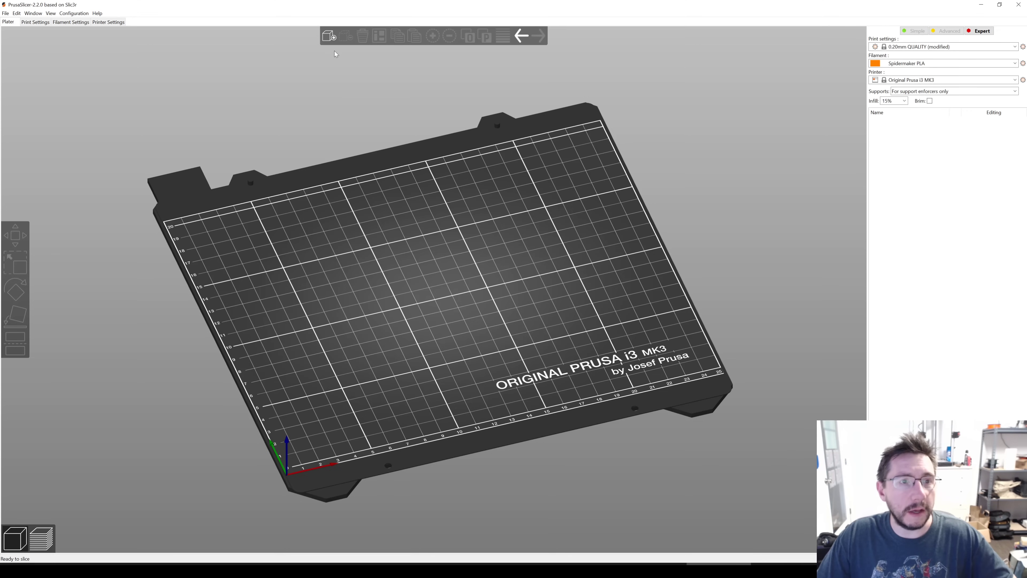
Load Prusa 3DVerkstan Remix v6 E2S Full.stl onto the bed, keeping just one instance
click(332, 41)
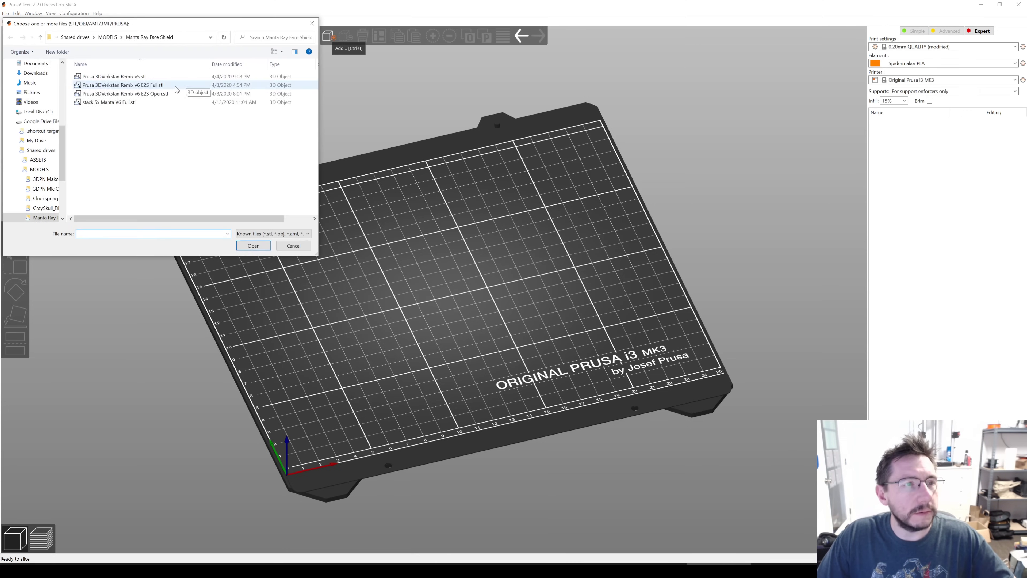
double_click(177, 89)
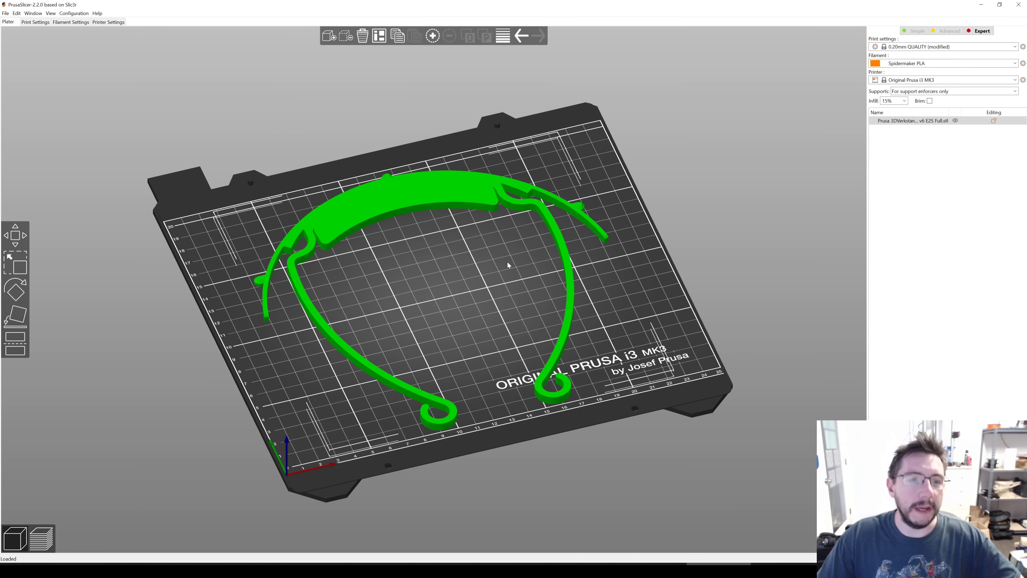
click(433, 36)
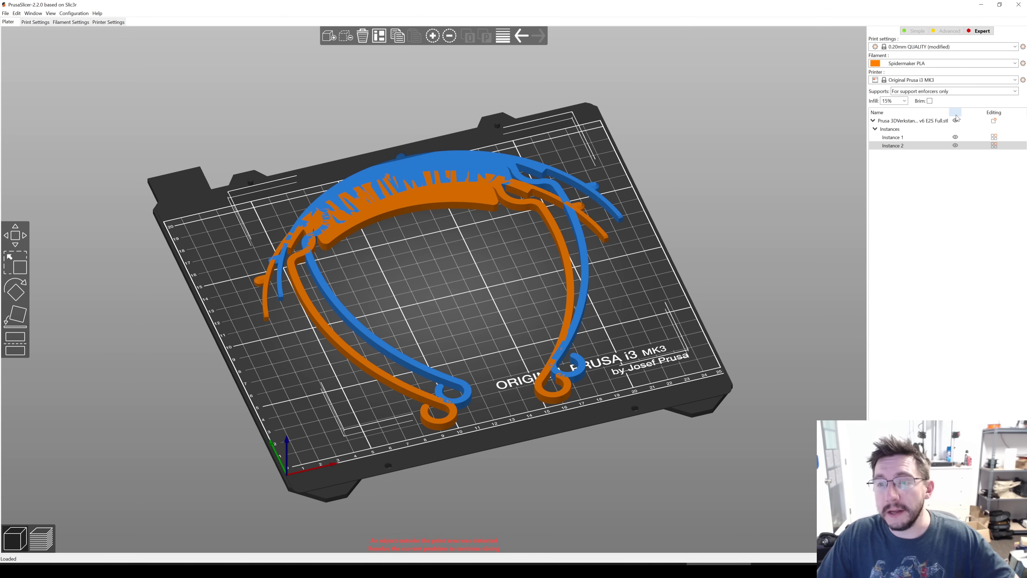
key(ctrl+z)
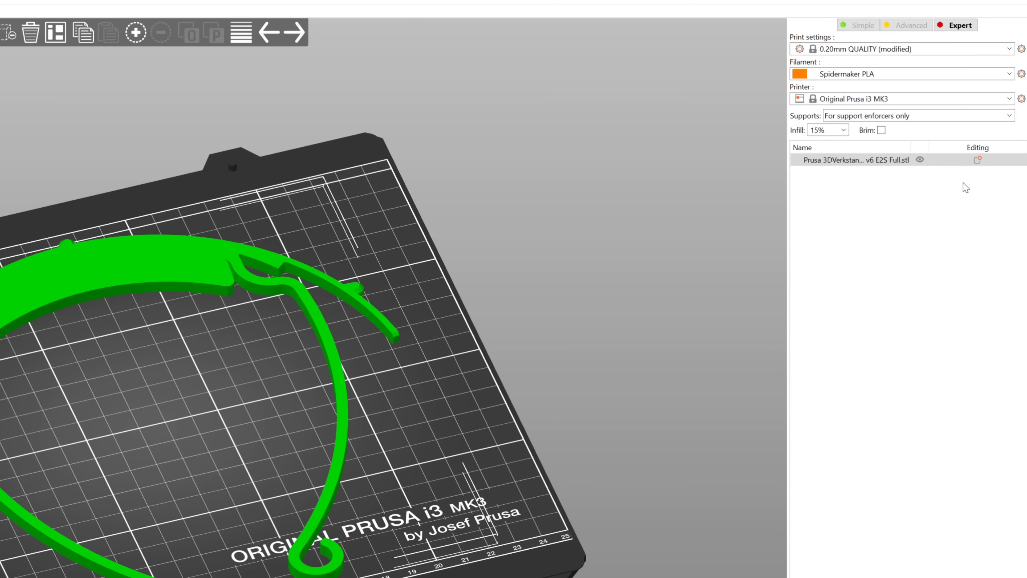
Load the E2S Full.stl file twice more as added parts of the headband object
right_click(979, 165)
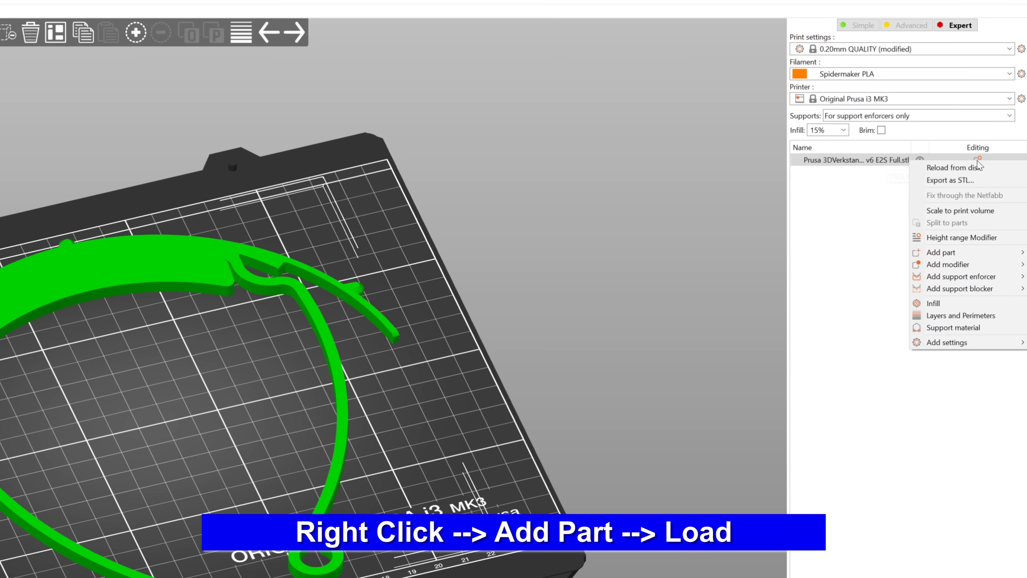
mouse_move(943, 253)
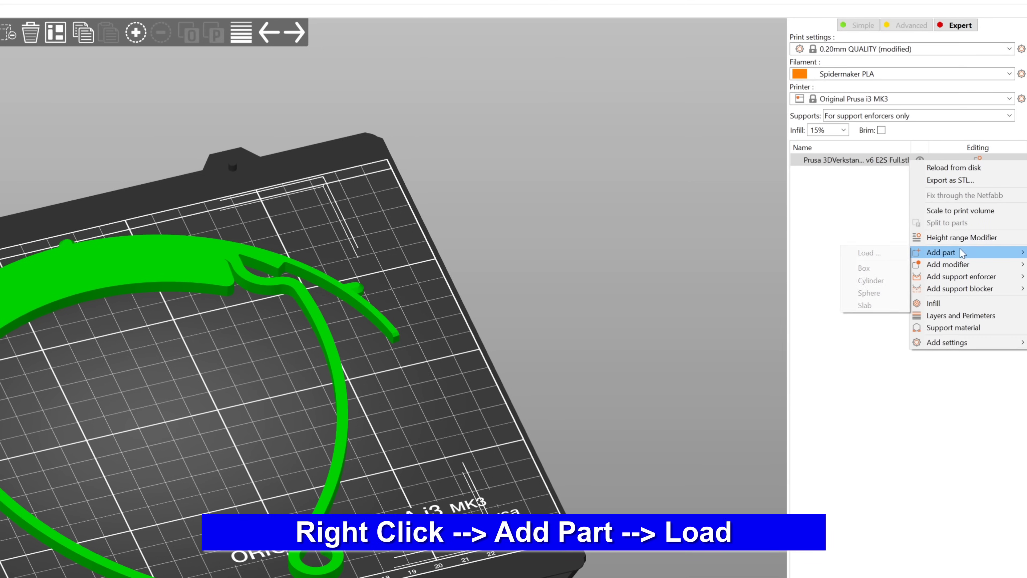
click(890, 252)
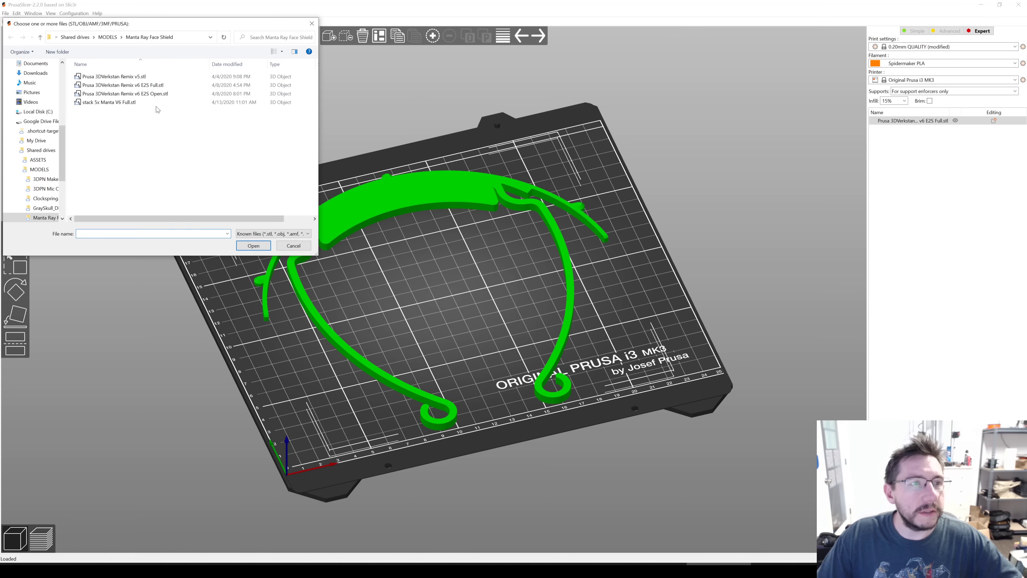
click(154, 86)
click(255, 245)
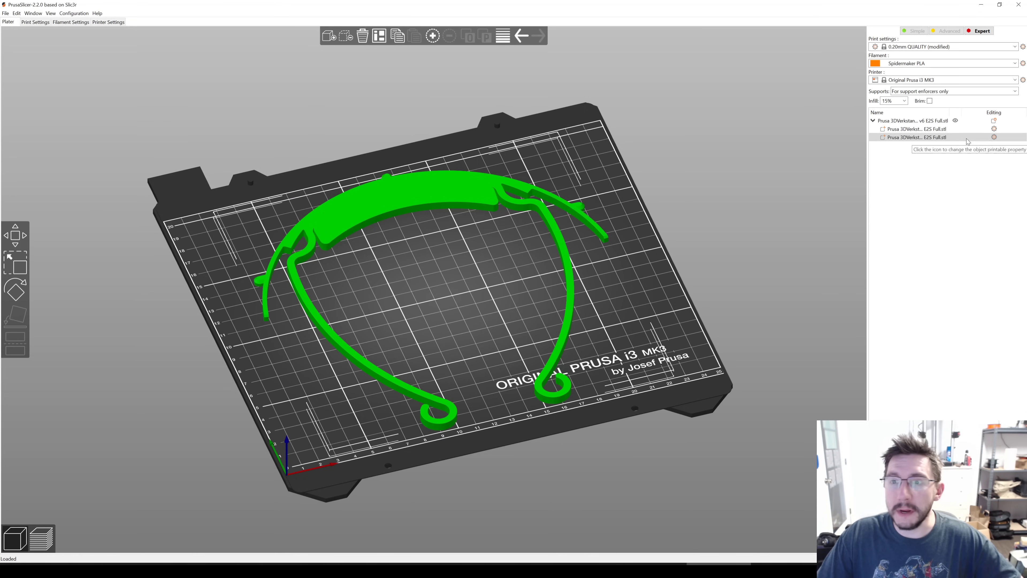
click(993, 122)
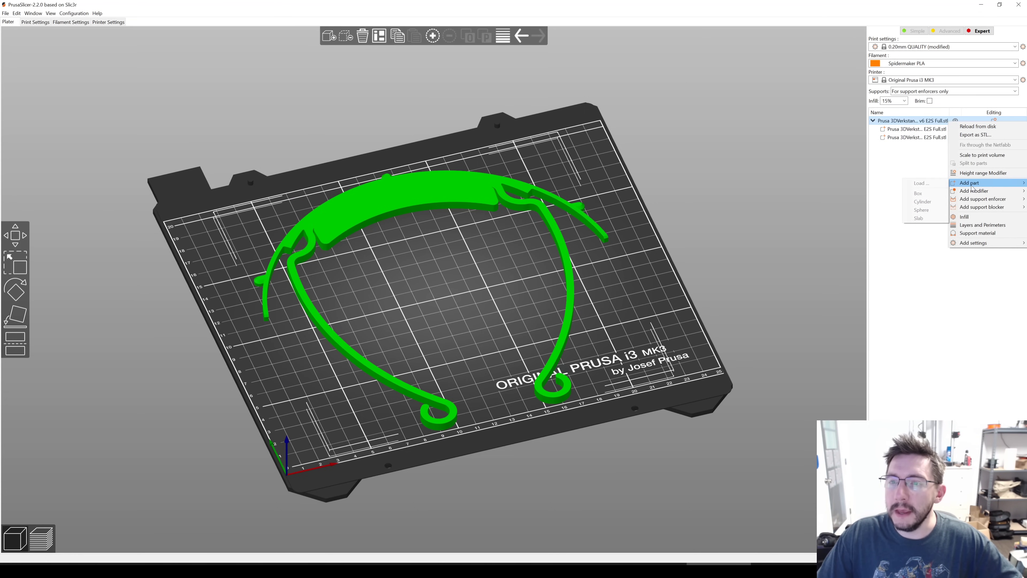
click(915, 182)
click(157, 86)
double_click(158, 88)
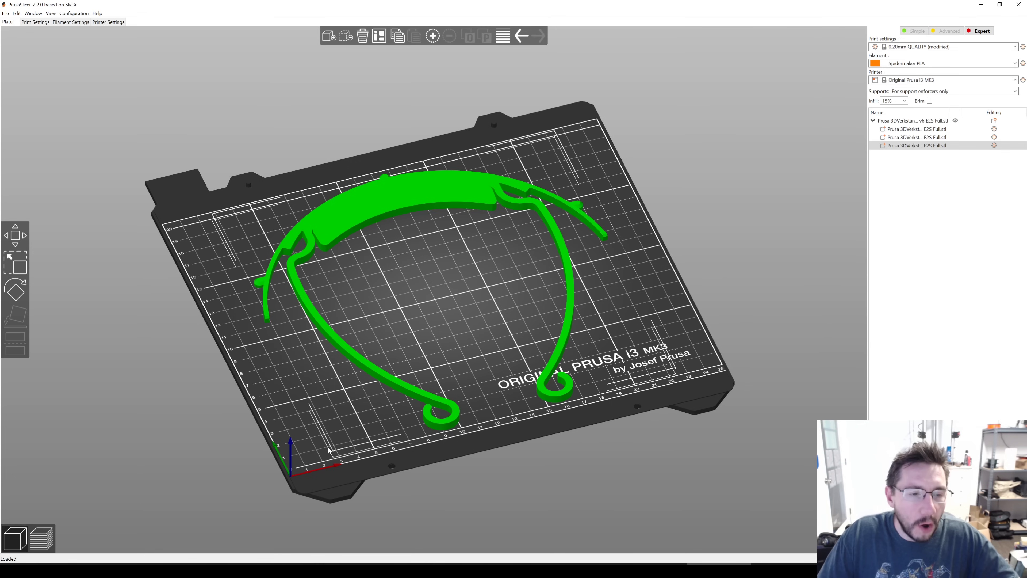
From a low side view, lift one headband part upward with the Move tool
drag(368, 337, 422, 450)
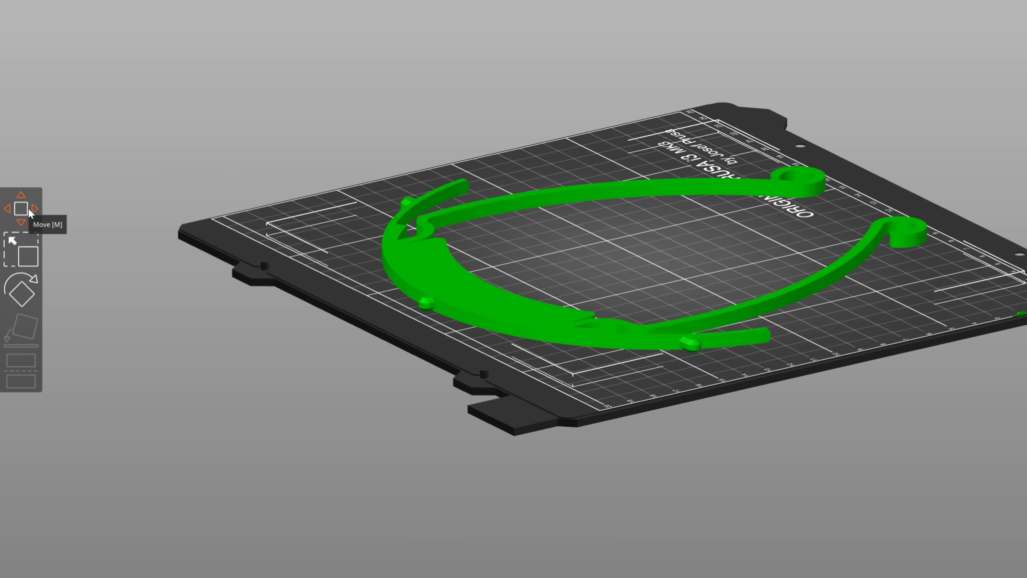
click(29, 213)
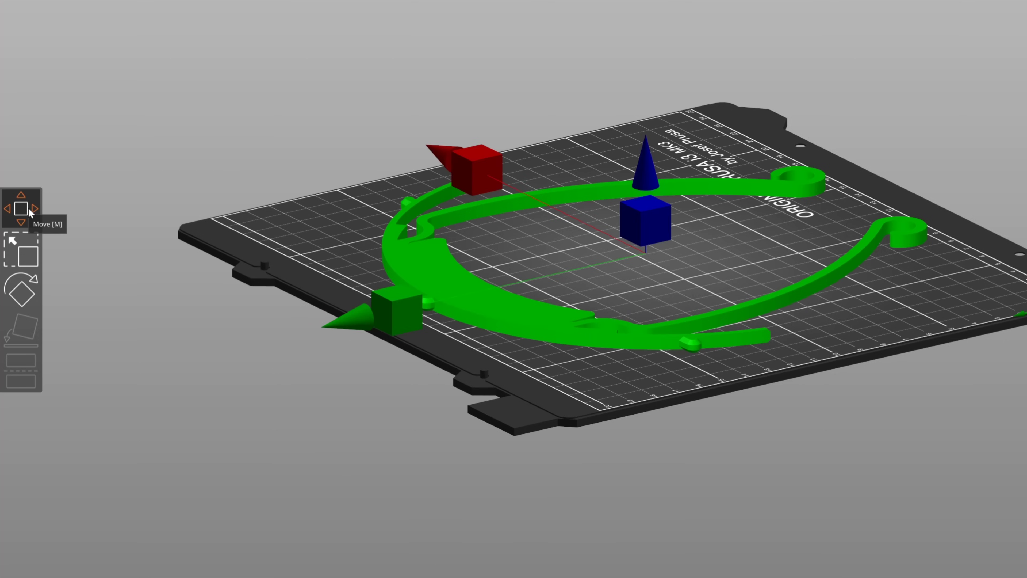
scroll(599, 497, down, 5)
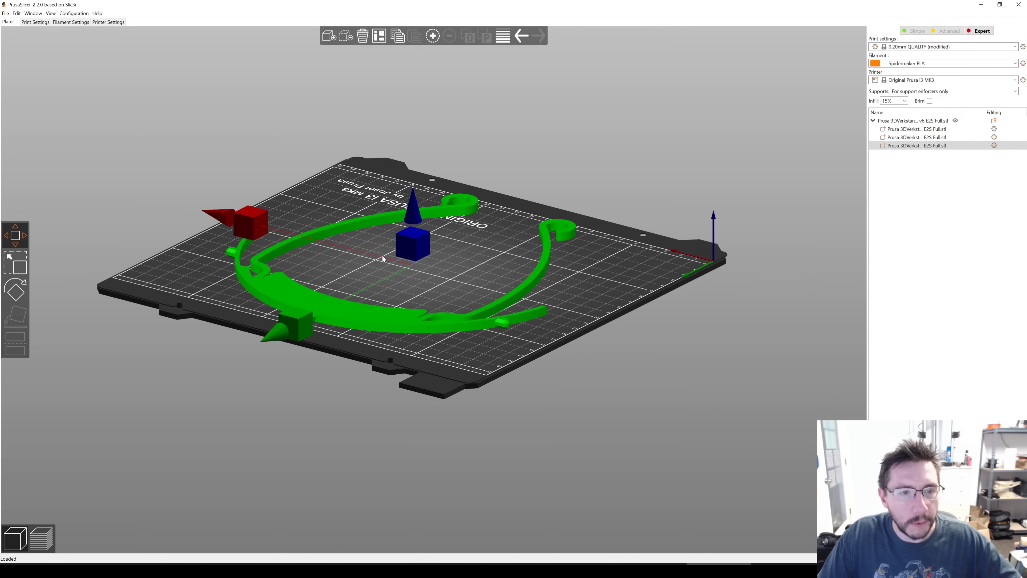
drag(413, 245, 414, 230)
Set the raised headband part's Z position to 5.25 mm, then select the third part
click(413, 230)
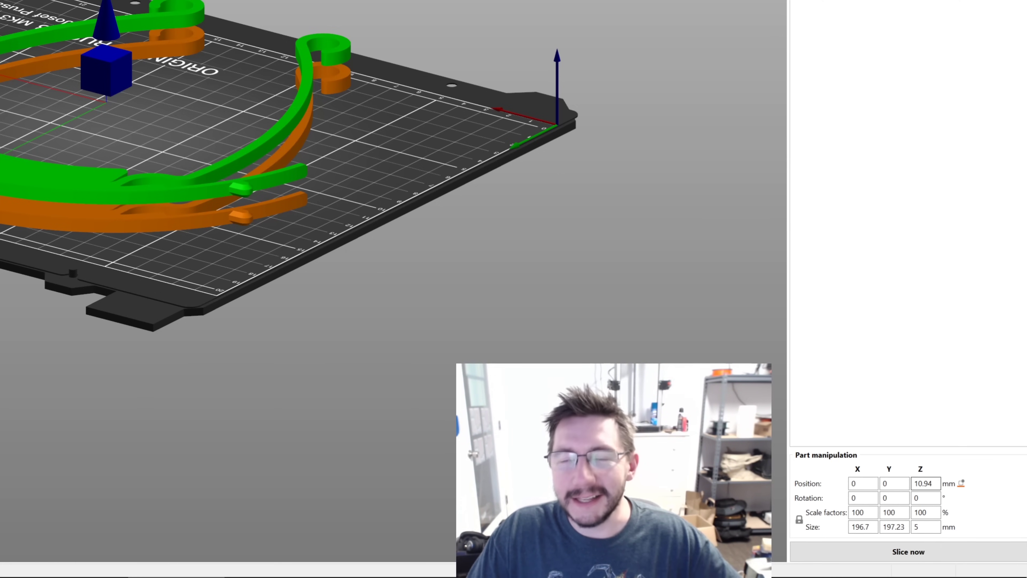
click(963, 484)
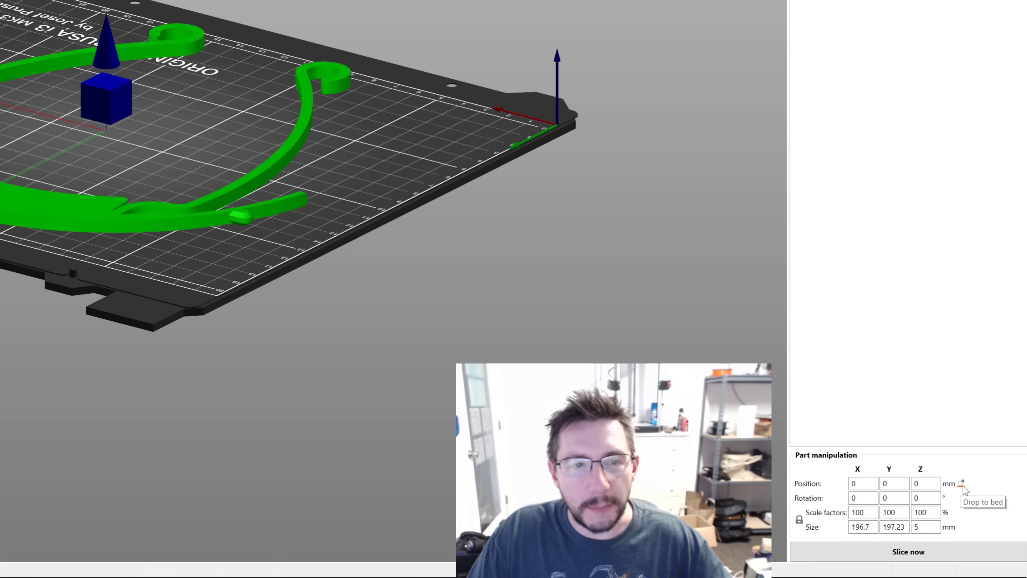
drag(107, 98, 106, 73)
click(958, 500)
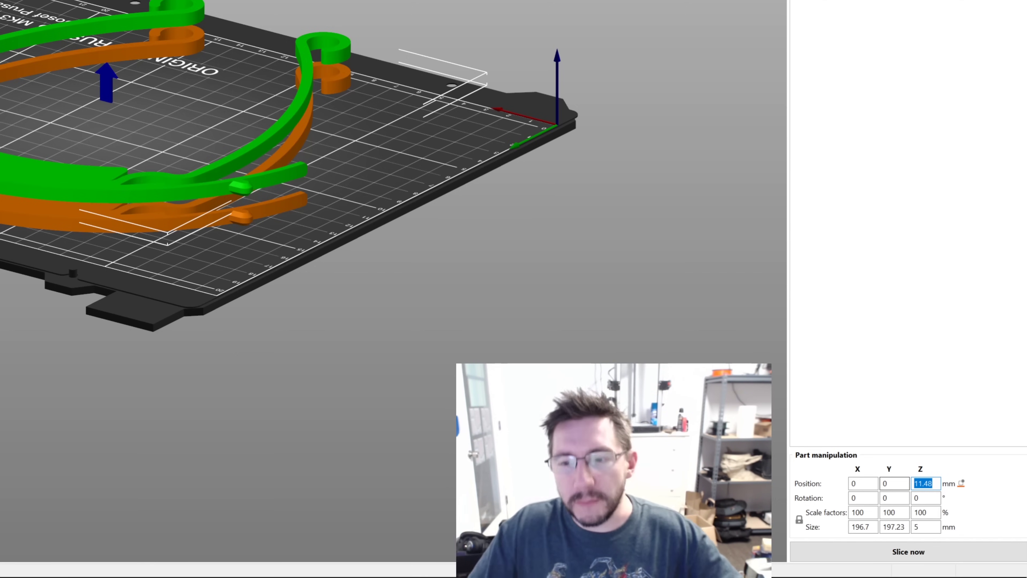
text(5.25)
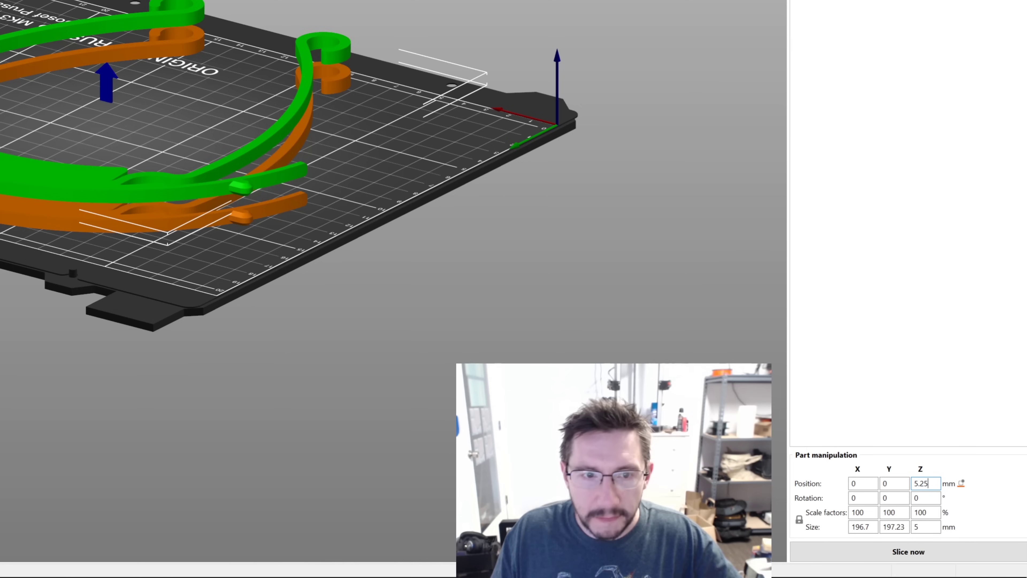
key(Return)
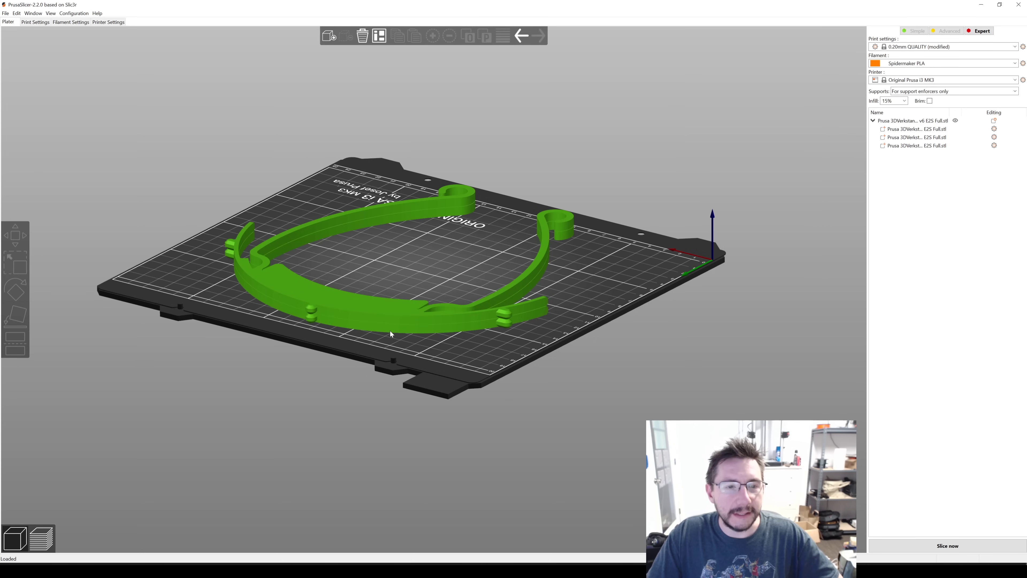
click(391, 332)
click(924, 146)
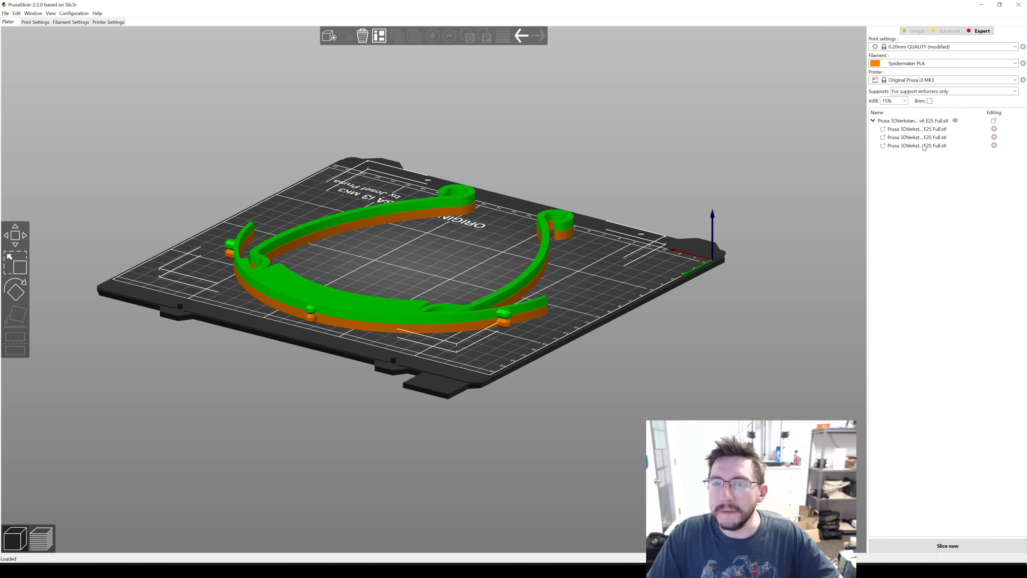
Undo the stray lift and set the second headband part's Z position to 10.5 mm
click(15, 235)
drag(416, 235, 418, 215)
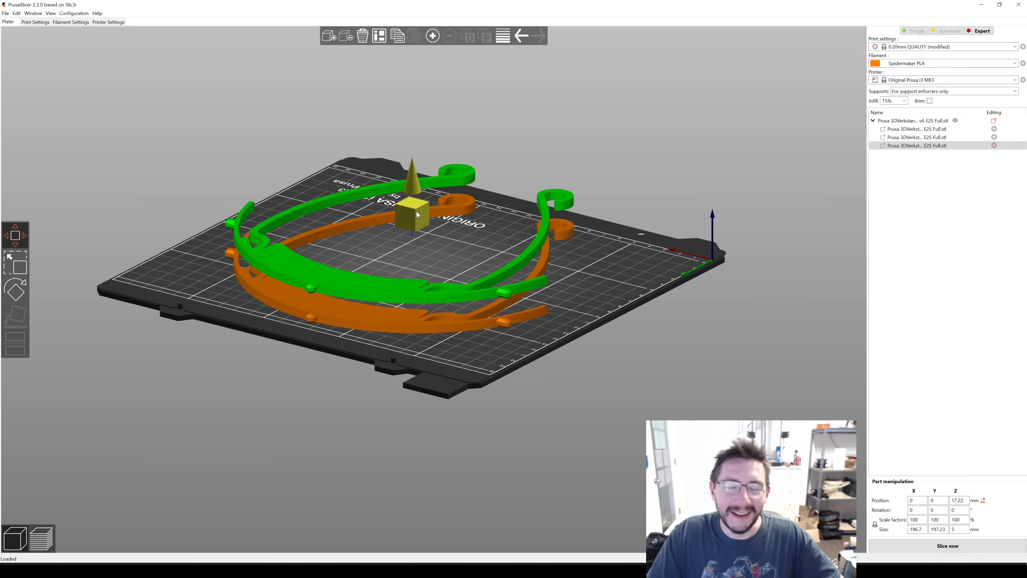
key(ctrl+z)
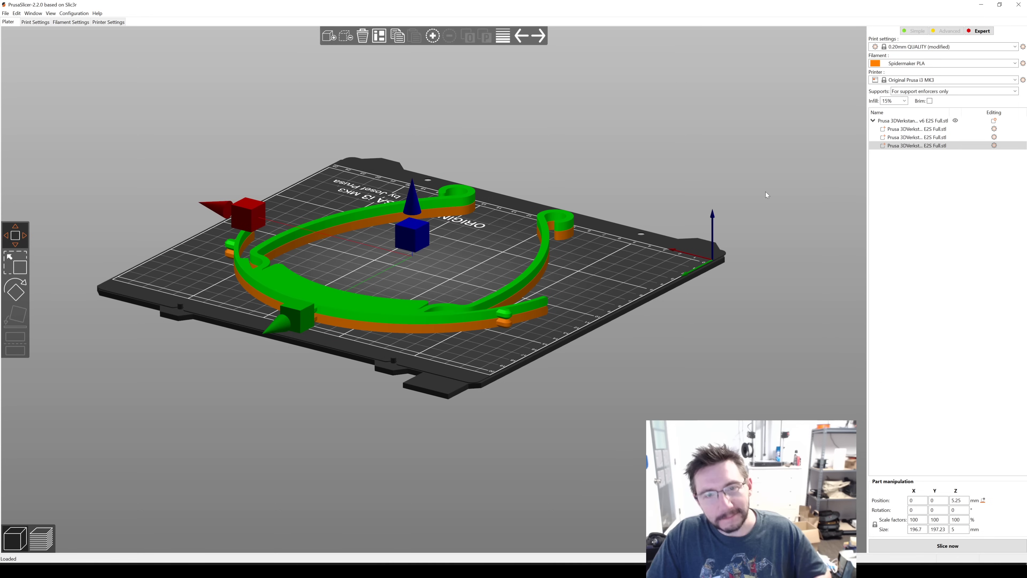
click(934, 137)
drag(419, 243, 419, 206)
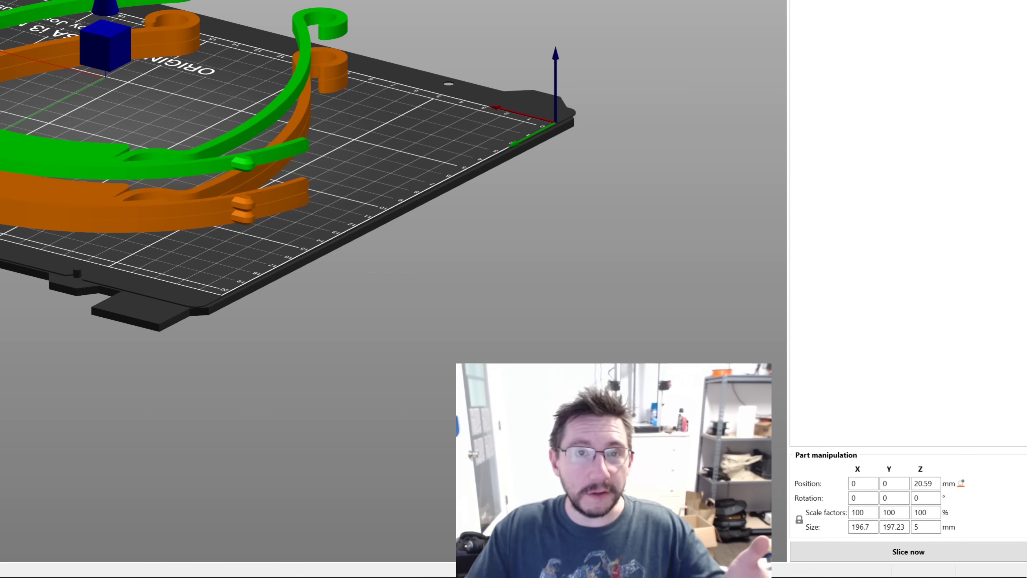
click(925, 483)
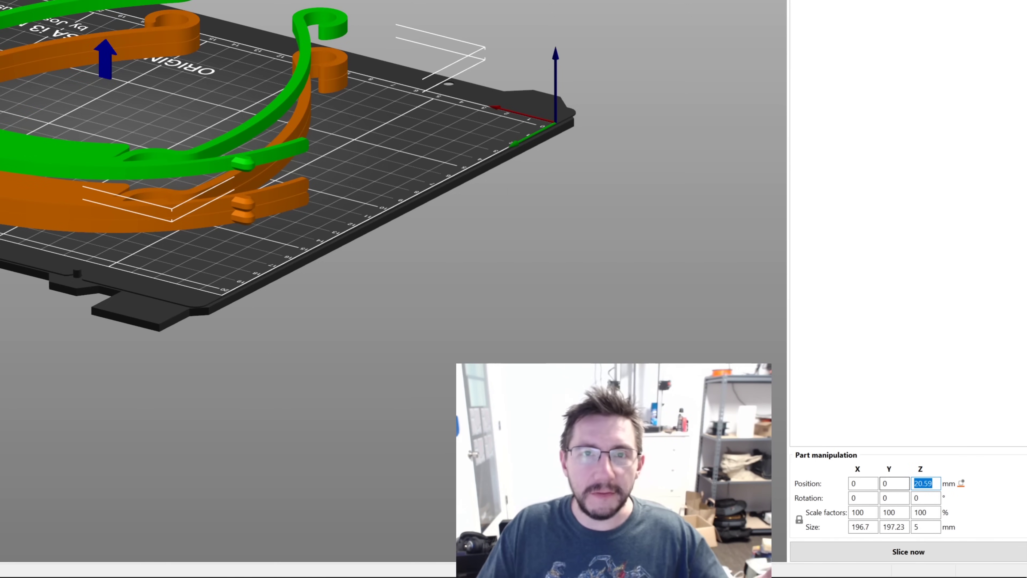
text(10.5)
key(Return)
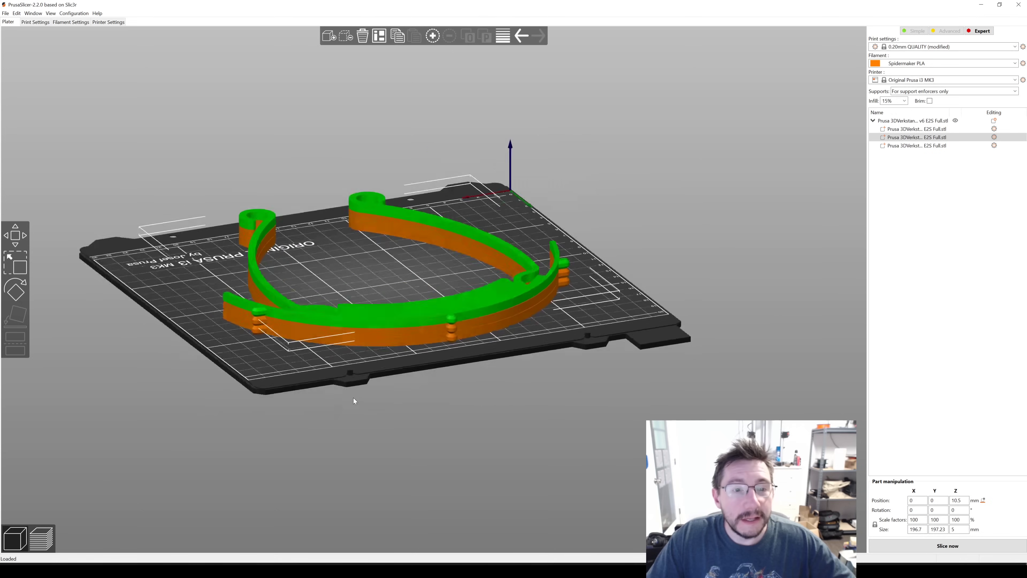
drag(354, 398, 354, 395)
scroll(353, 395, up, 5)
drag(436, 444, 479, 429)
scroll(489, 409, up, 6)
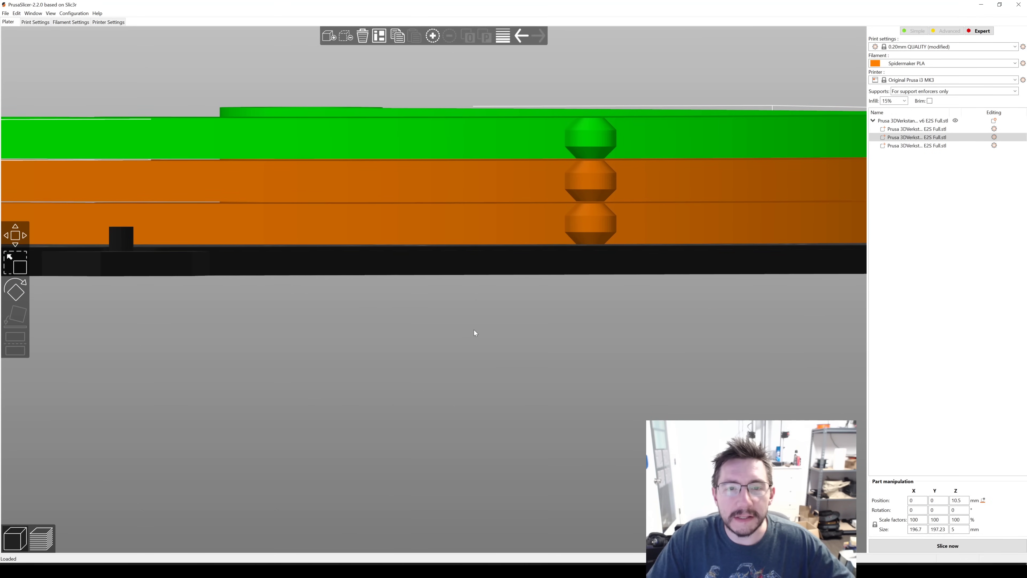
scroll(606, 355, down, 8)
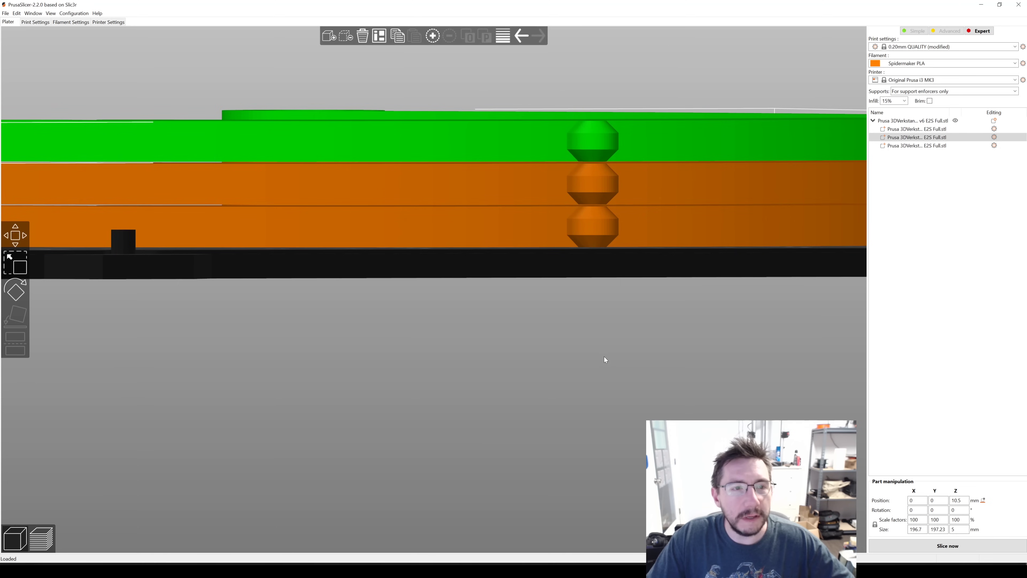
drag(605, 355, 562, 388)
click(939, 551)
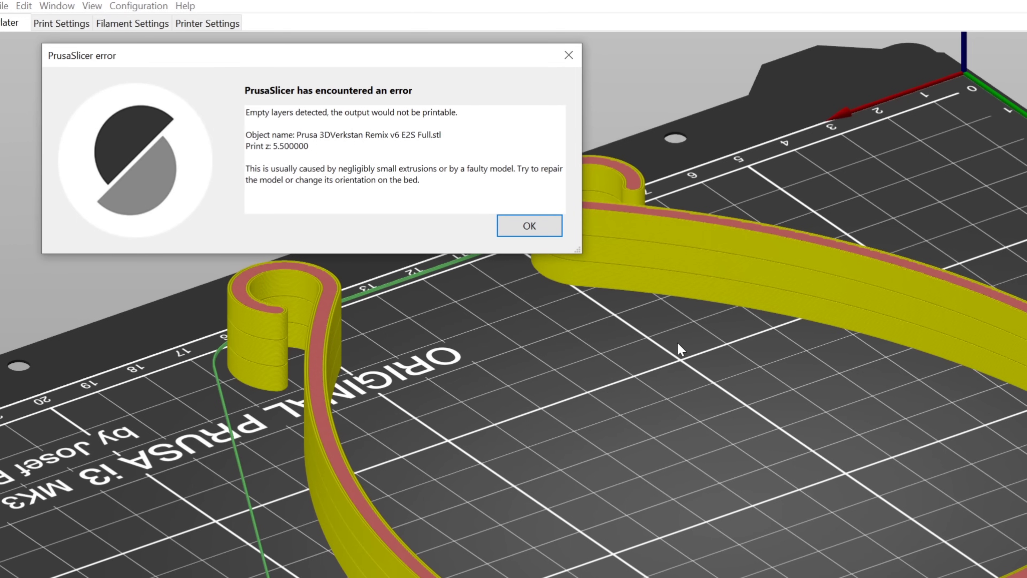
Dismiss the empty-layers error reported at print Z 5.5
click(552, 229)
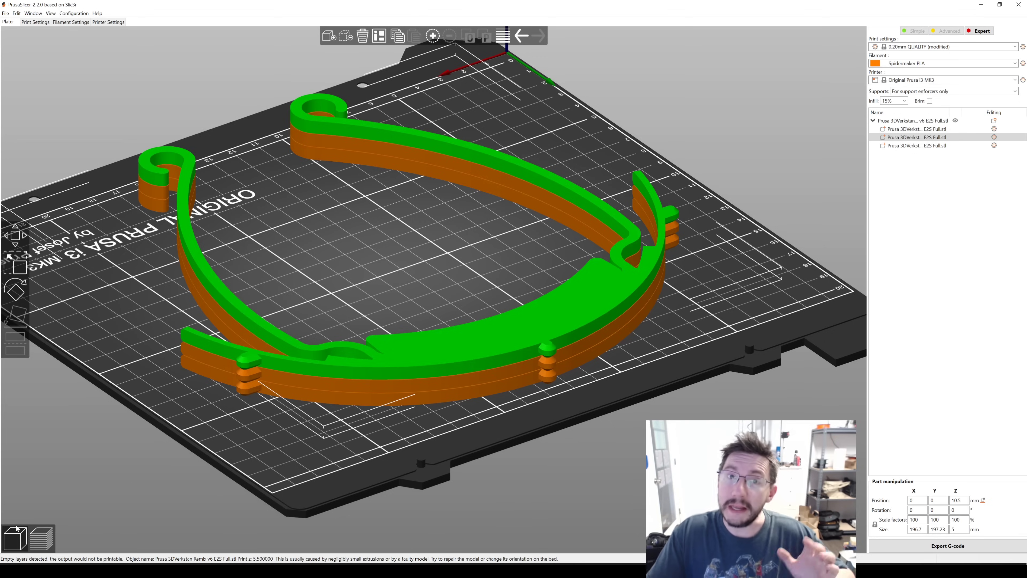
scroll(477, 422, down, 5)
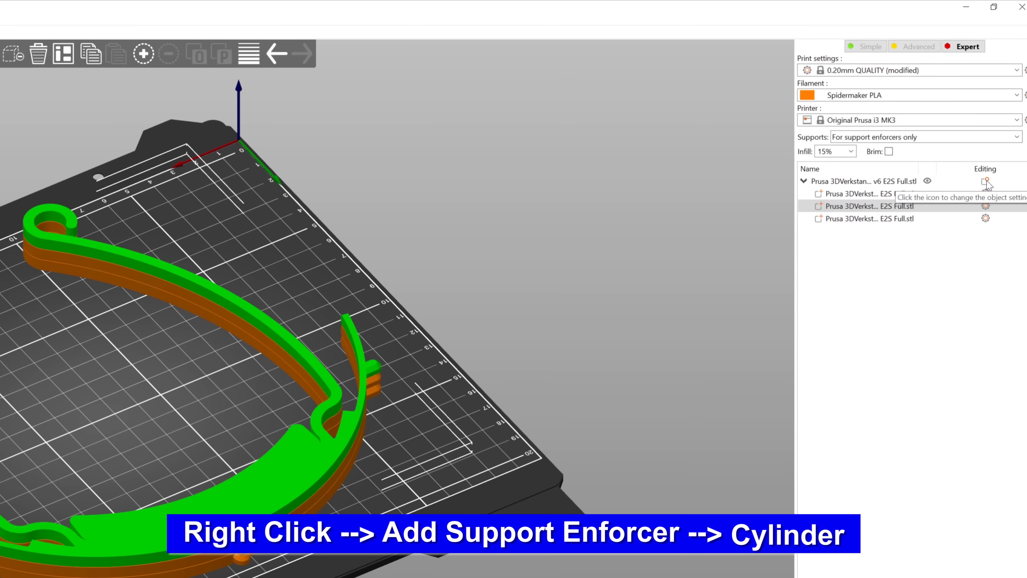
Add a Cylinder support enforcer to the face-shield object
right_click(988, 185)
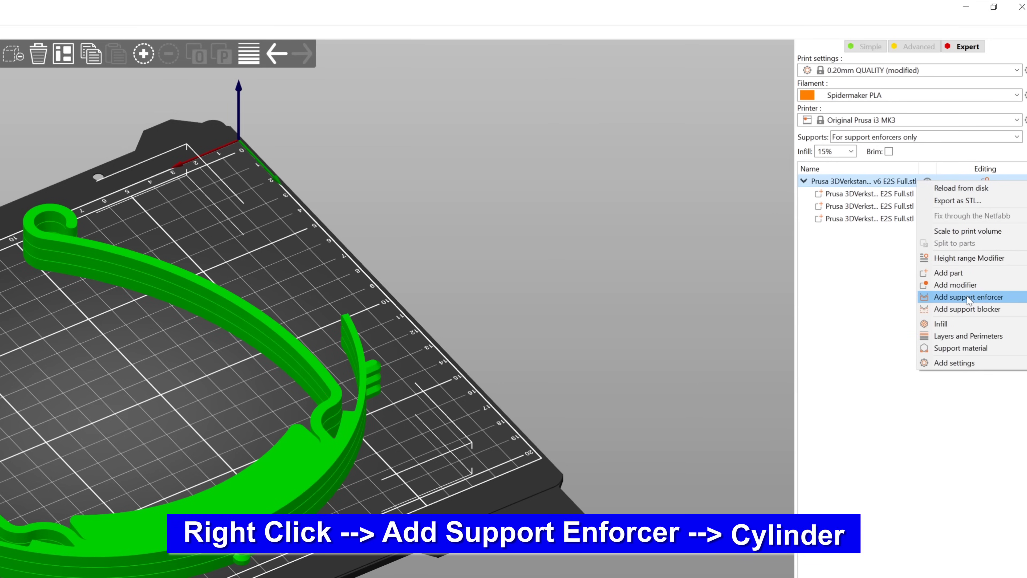
mouse_move(970, 299)
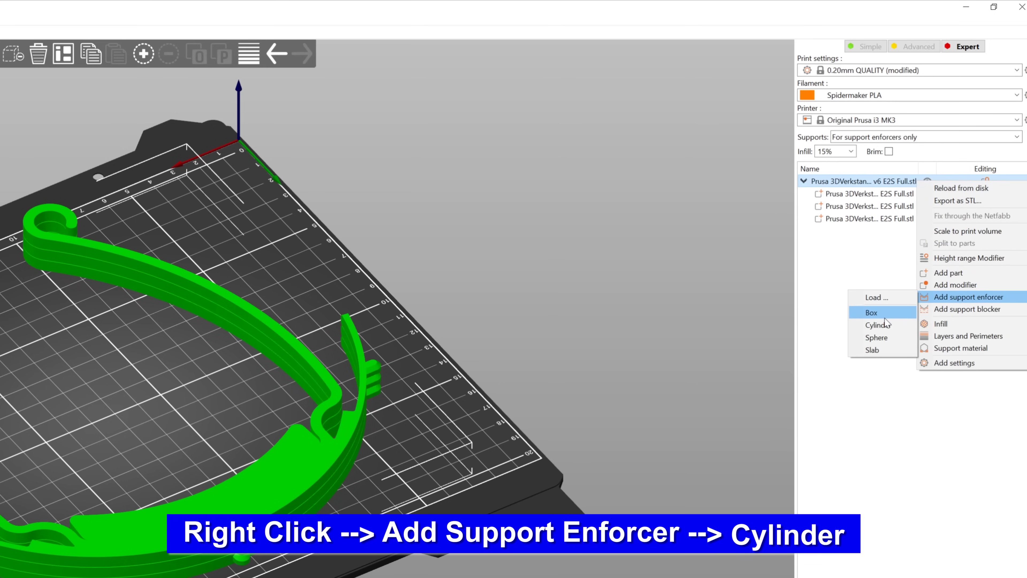
click(880, 325)
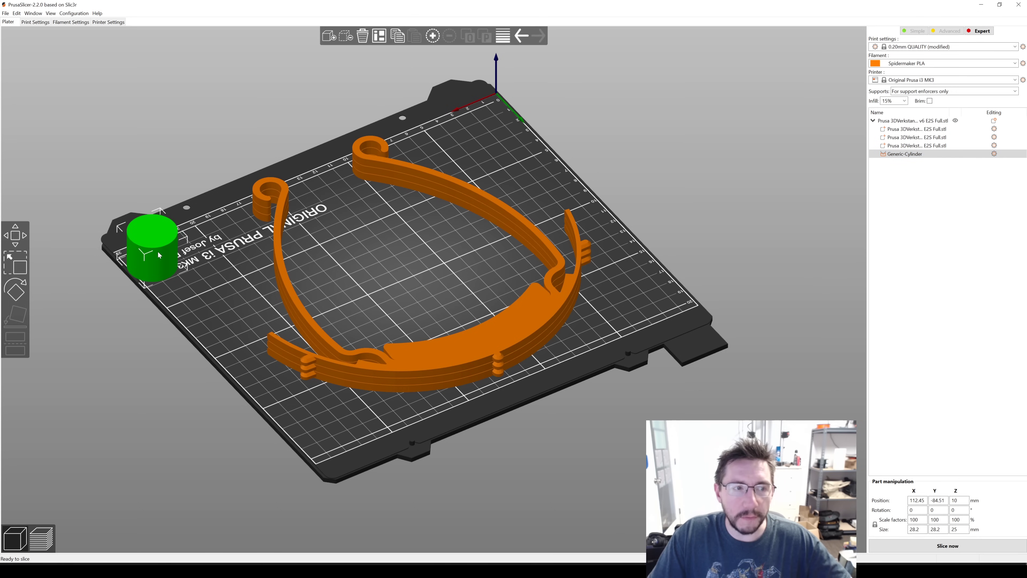
Move the enforcer cylinder onto the front of the headband stack at X 23.74, Y 95.32
drag(174, 271, 456, 387)
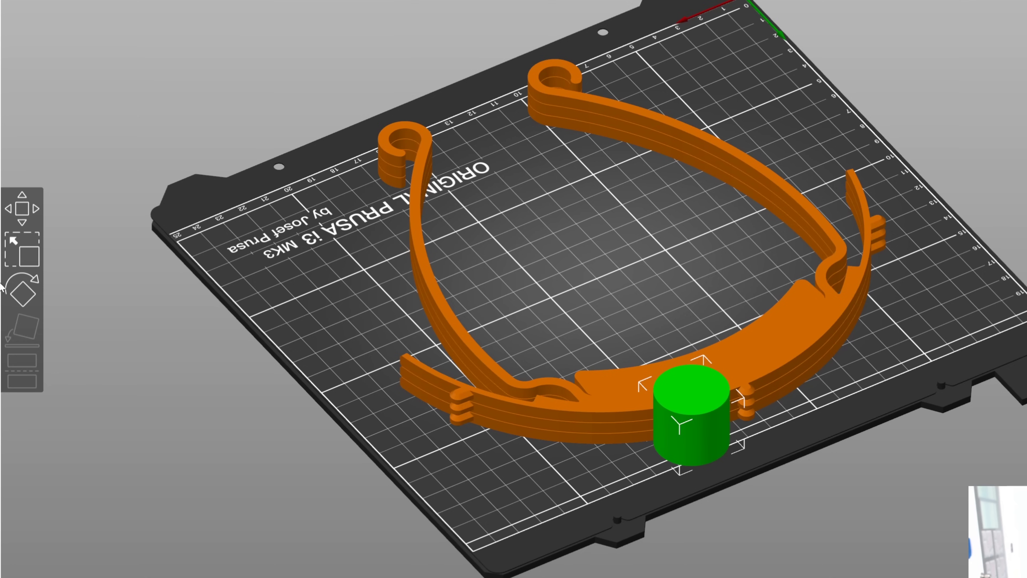
click(29, 256)
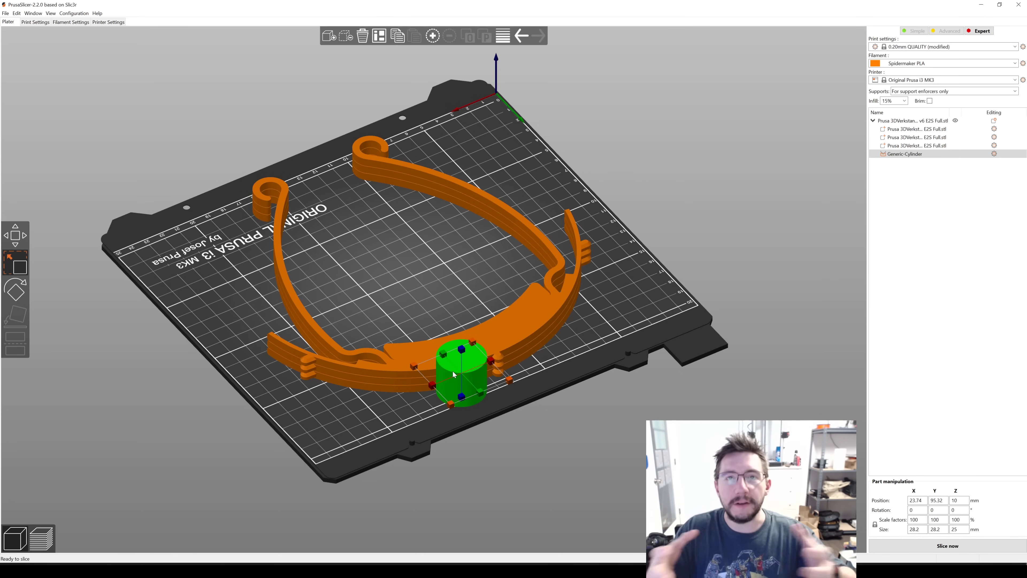
Shrink the enforcer cylinder in X and Y to a thin 0.83 × 0.72 × 25 mm pin
drag(432, 385, 474, 386)
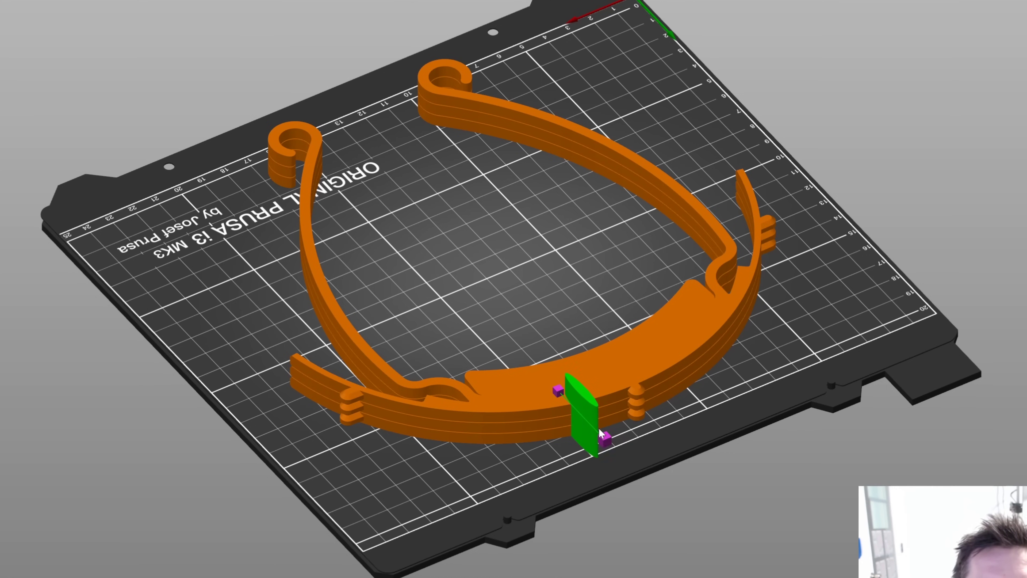
drag(602, 433, 583, 402)
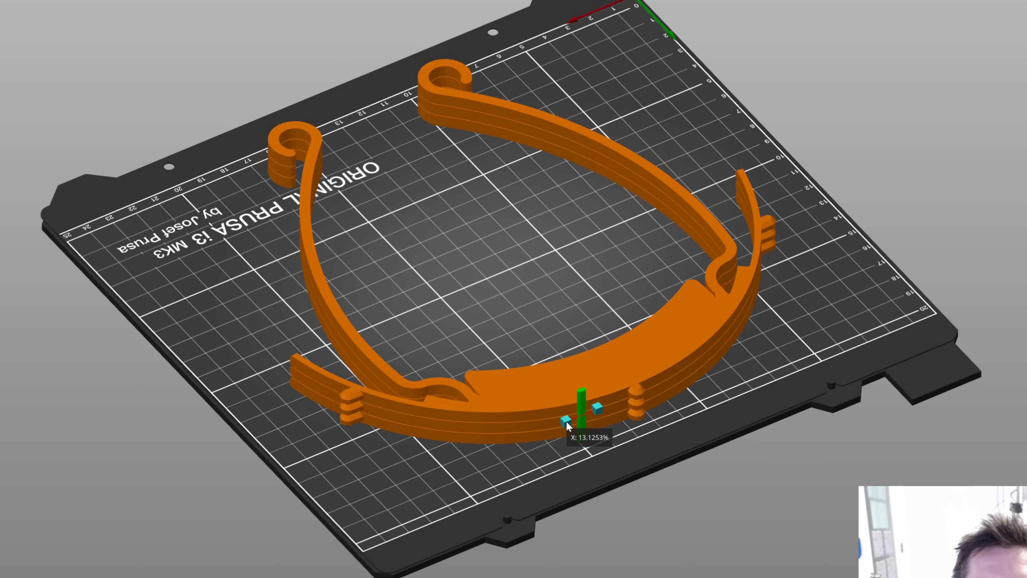
drag(580, 422, 581, 421)
drag(590, 424, 590, 424)
scroll(460, 378, up, 5)
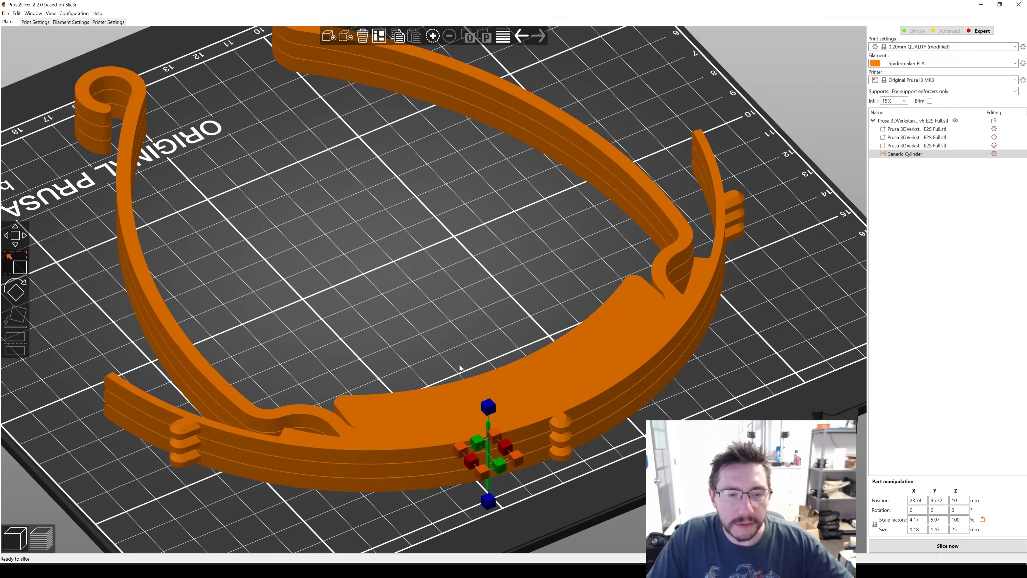
middle_drag(460, 379, 400, 126)
scroll(449, 215, up, 5)
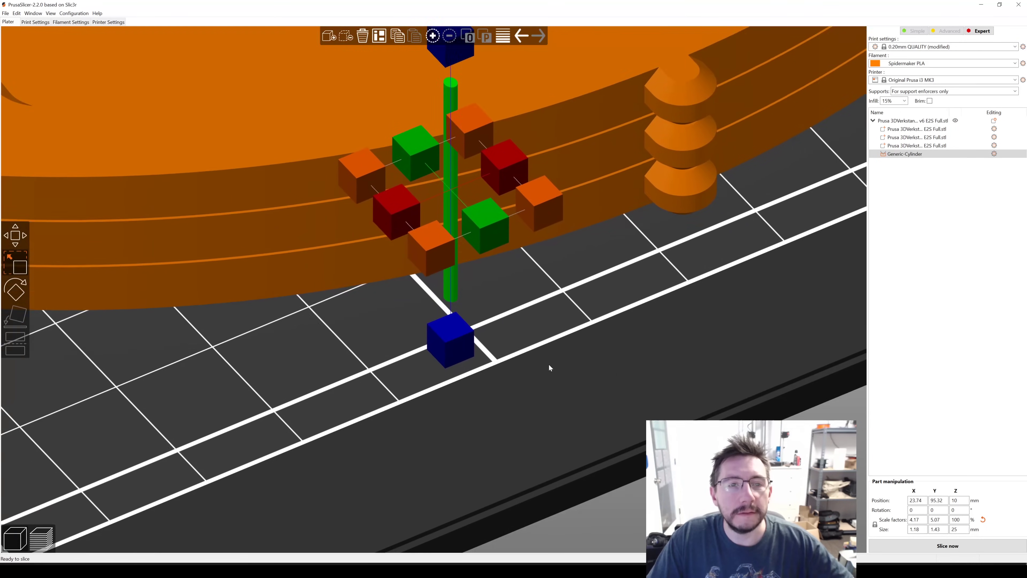
middle_drag(551, 367, 560, 451)
drag(511, 329, 469, 291)
drag(410, 304, 426, 300)
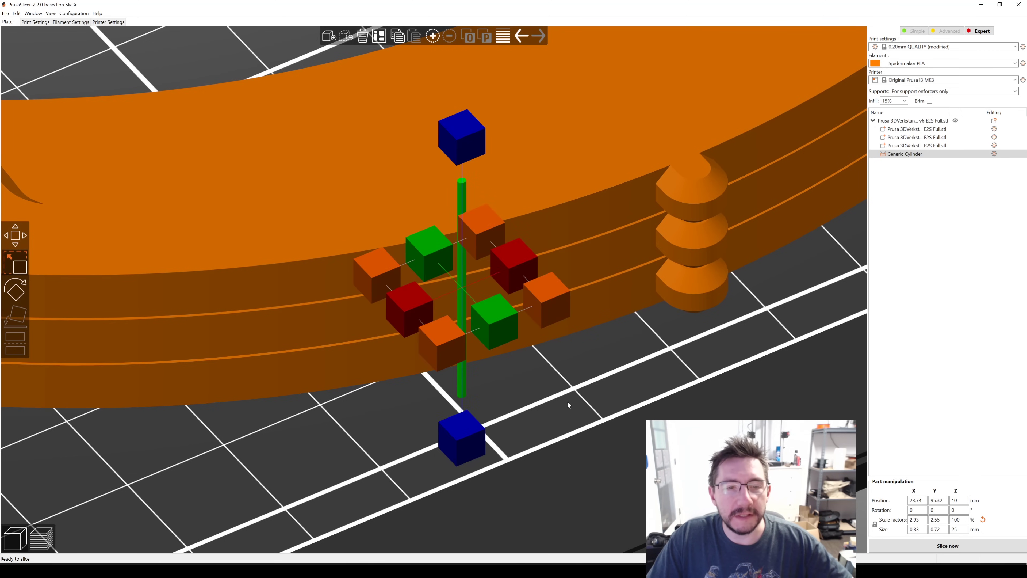
click(494, 337)
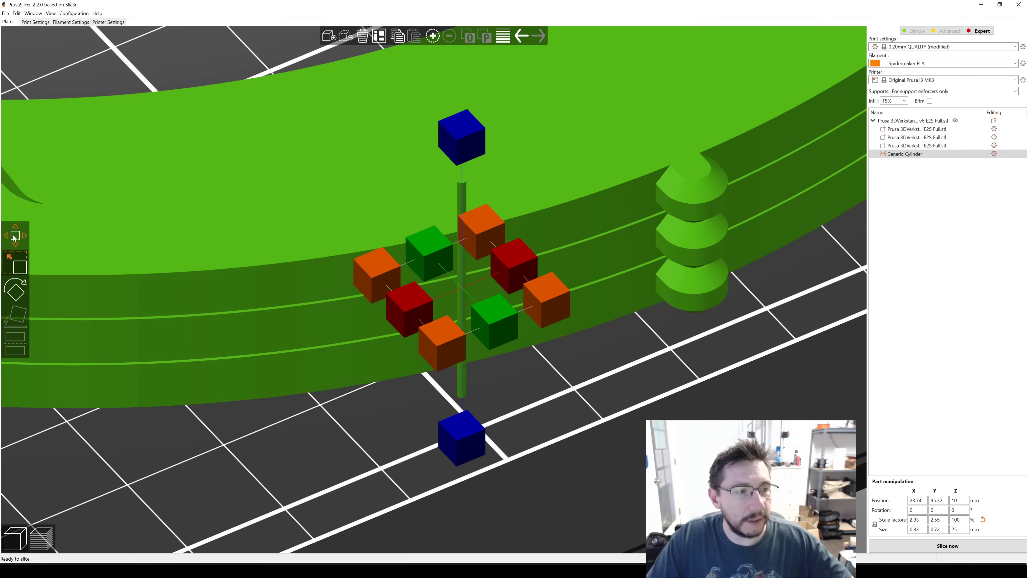
click(14, 237)
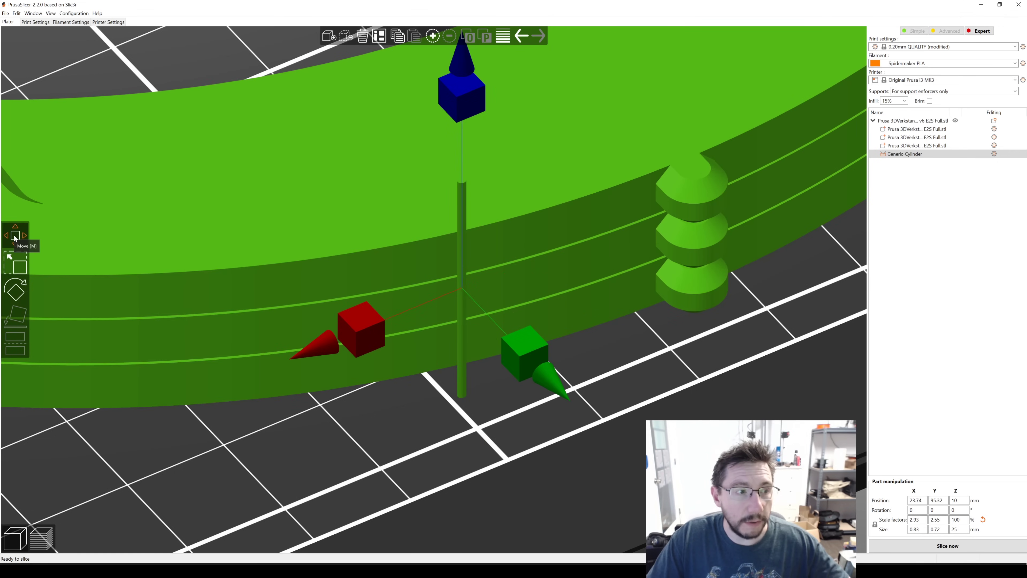
Slide the enforcer pin along X to -0.25 onto the joint bumps, keeping supports for enforcers only
click(349, 330)
drag(554, 301, 661, 271)
scroll(711, 412, down, 10)
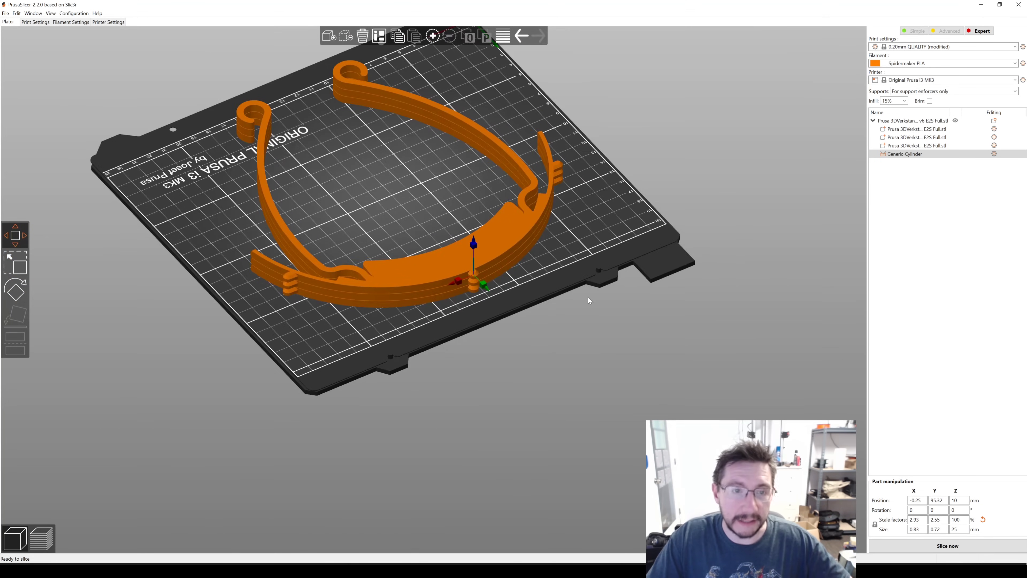
middle_drag(589, 297, 599, 364)
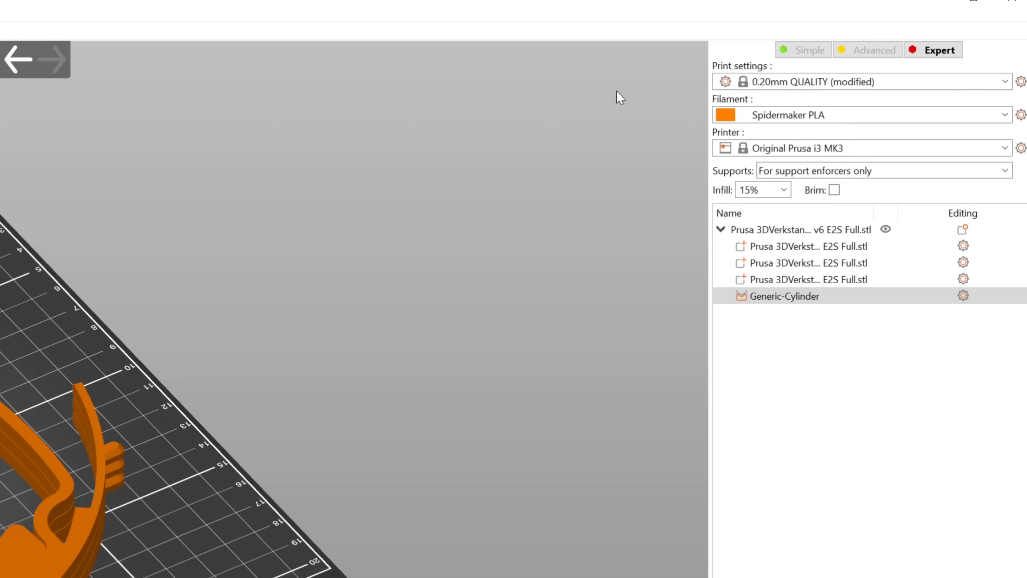
click(789, 172)
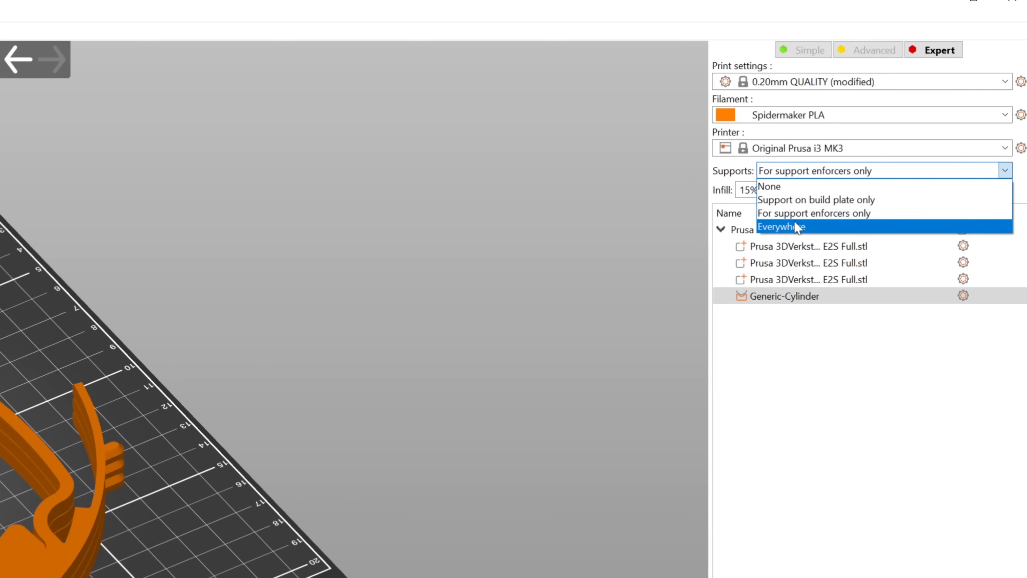
click(792, 213)
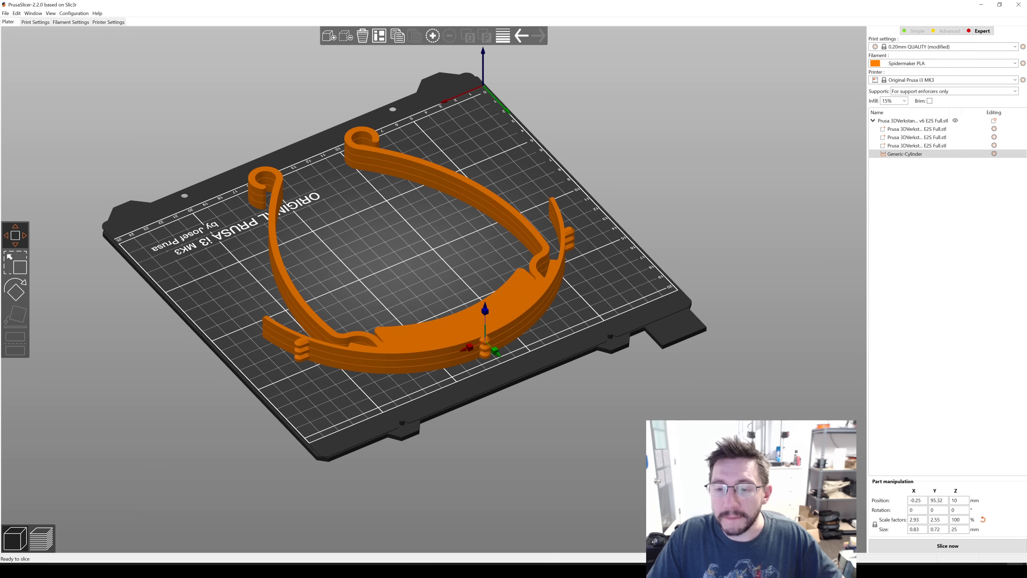
Slice the plate, zoom into the joint and cap the layer preview at 5.00 mm
click(972, 546)
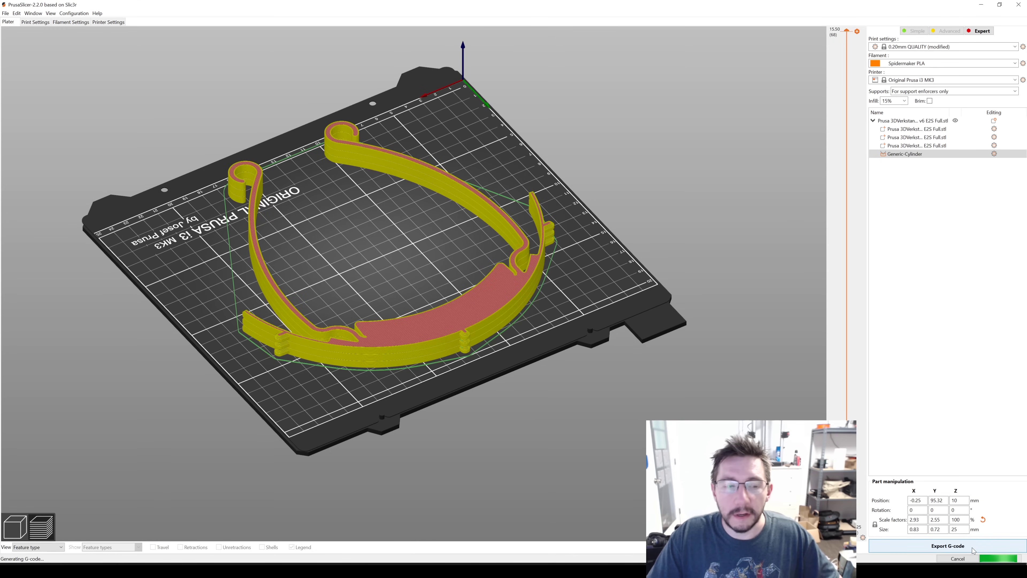
scroll(396, 355, up, 5)
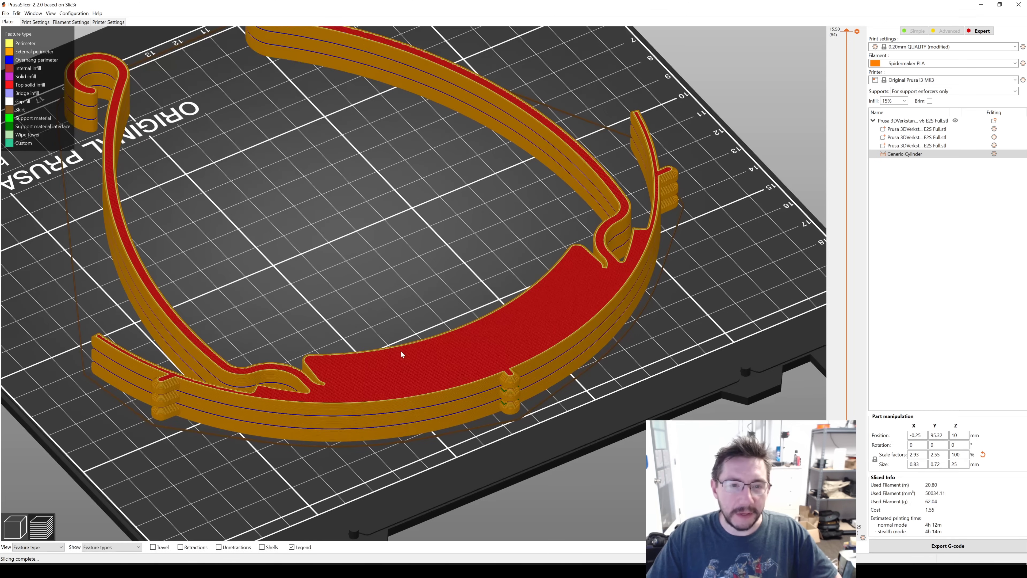
scroll(521, 245, up, 3)
scroll(521, 245, up, 6)
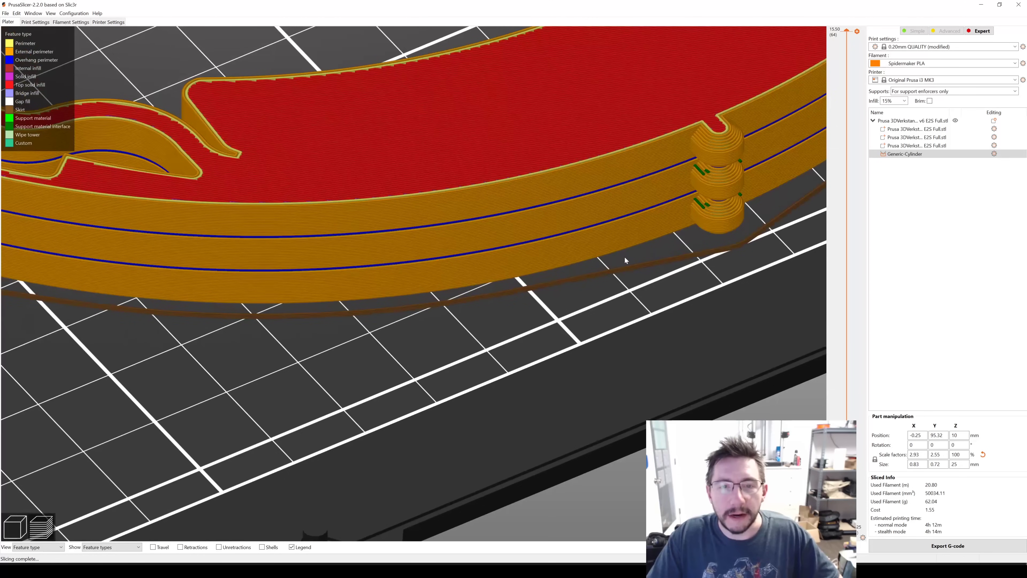
scroll(449, 303, up, 1)
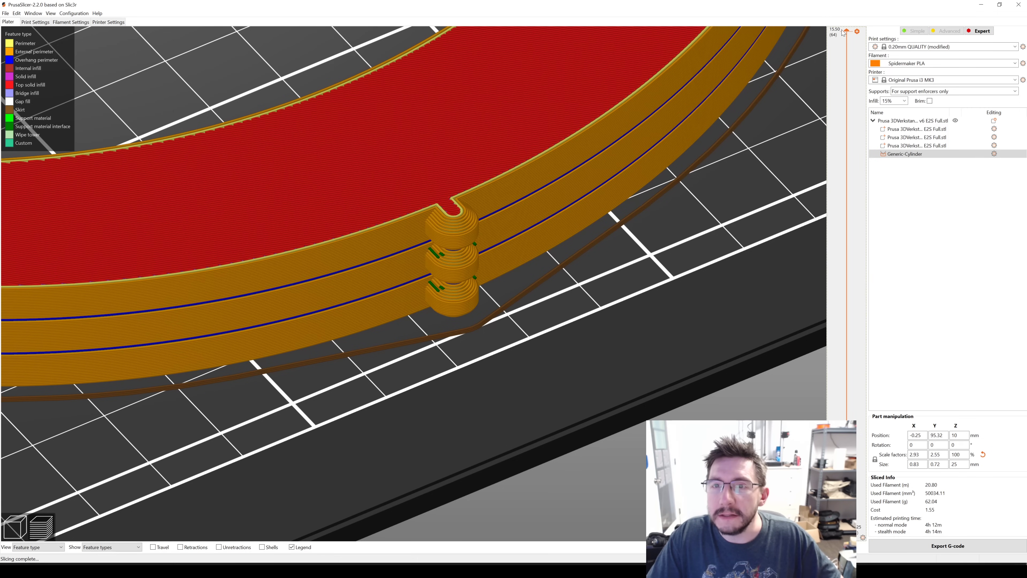
drag(847, 32, 848, 382)
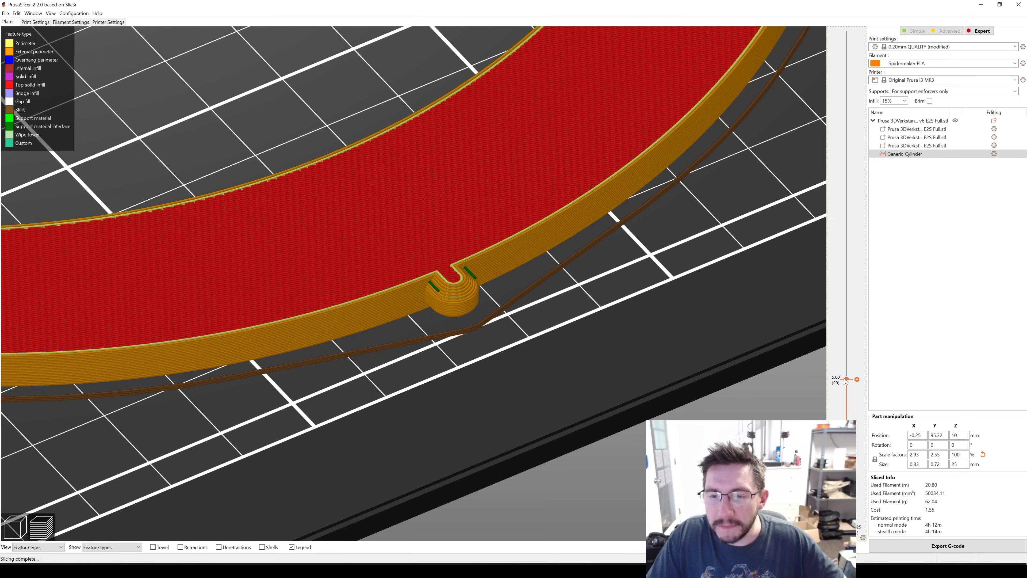
Step the layer preview through 5.25 mm, the first layer and 5.50 mm to inspect the bridge infill
scroll(849, 380, up, 1)
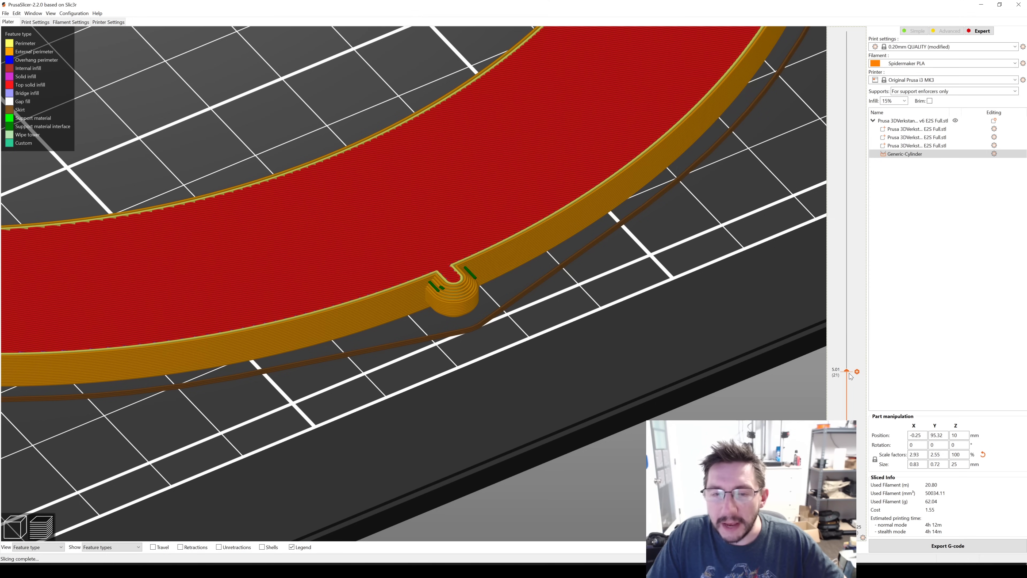
drag(850, 372, 849, 365)
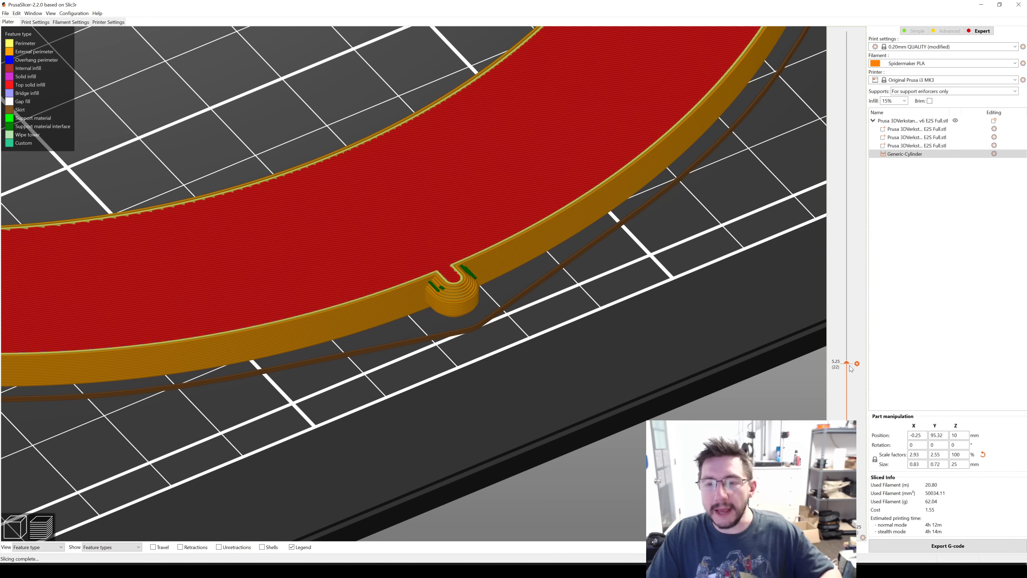
drag(849, 364, 850, 358)
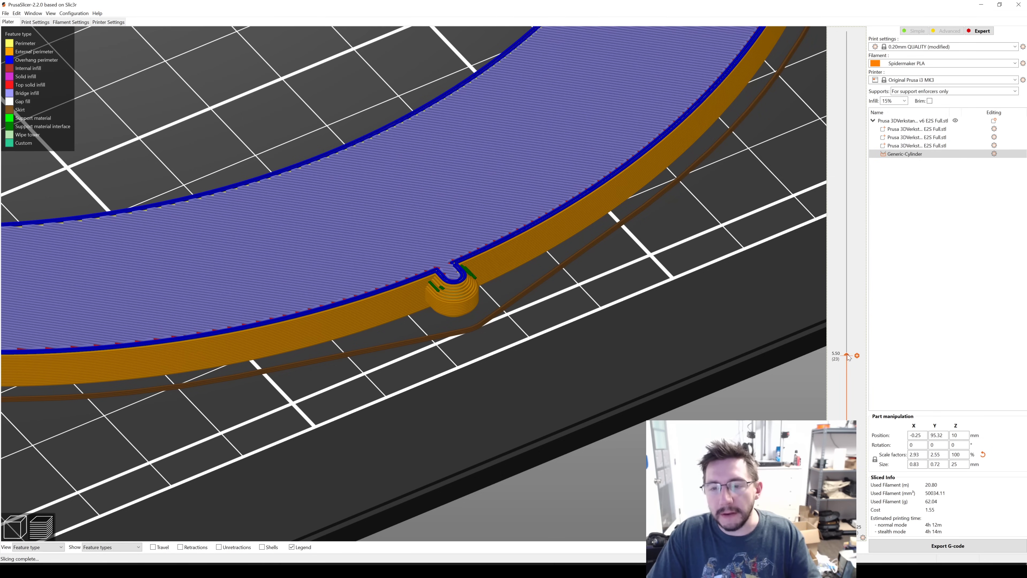
key(Up)
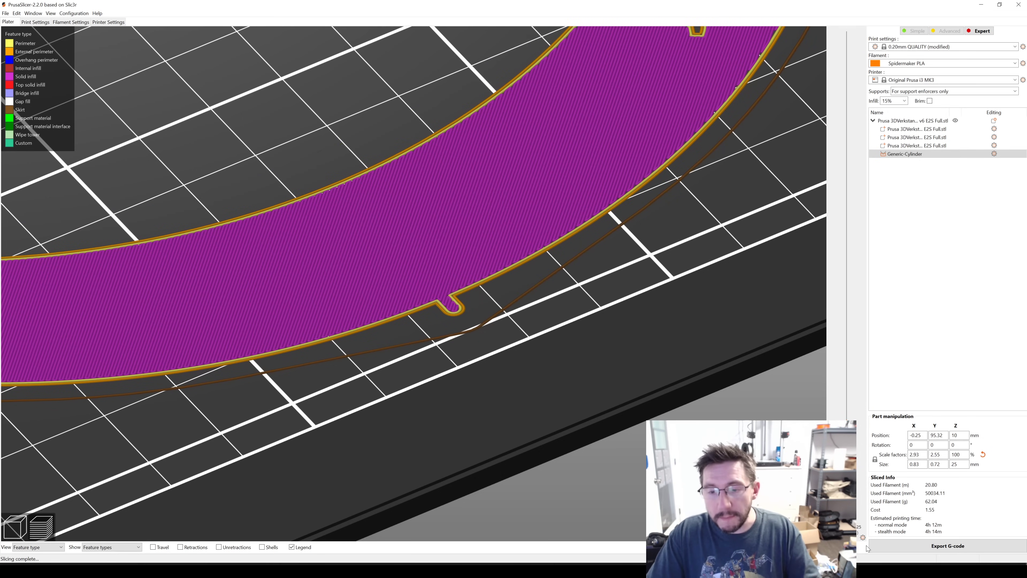
scroll(864, 524, down, 3)
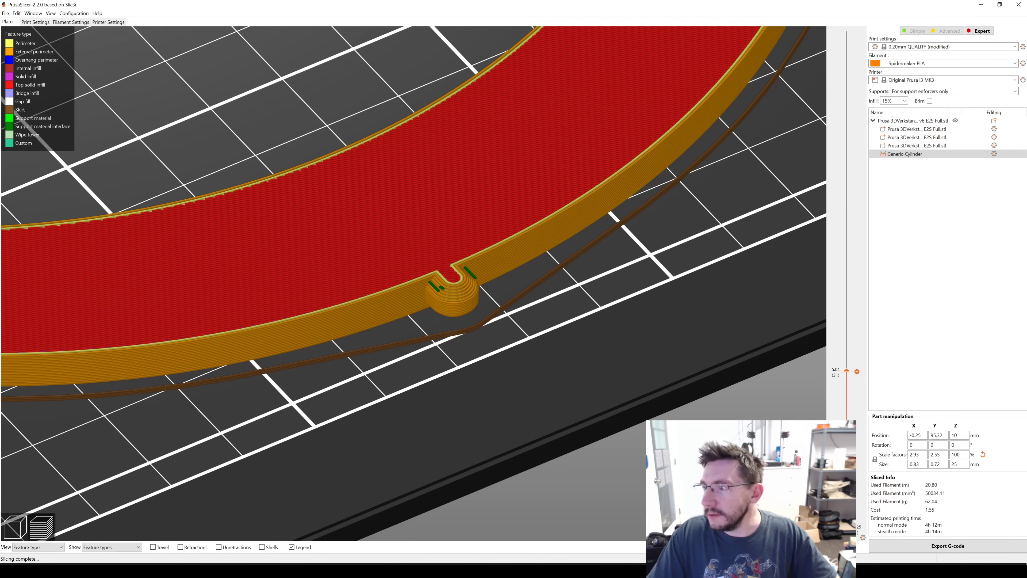
mouse_move(844, 374)
mouse_down()
mouse_move(836, 537)
mouse_move(857, 415)
mouse_move(850, 385)
mouse_up()
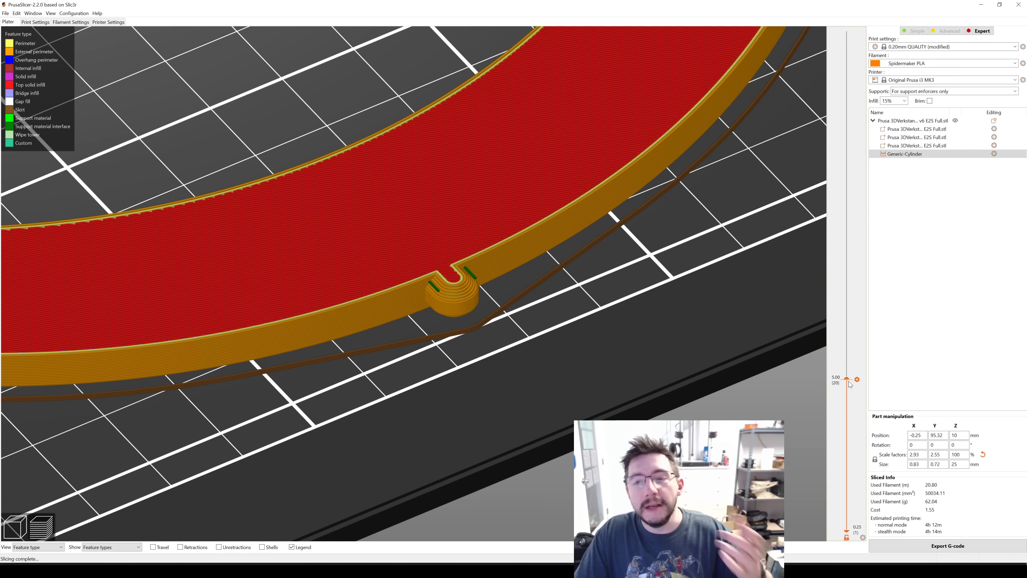
drag(851, 384, 851, 359)
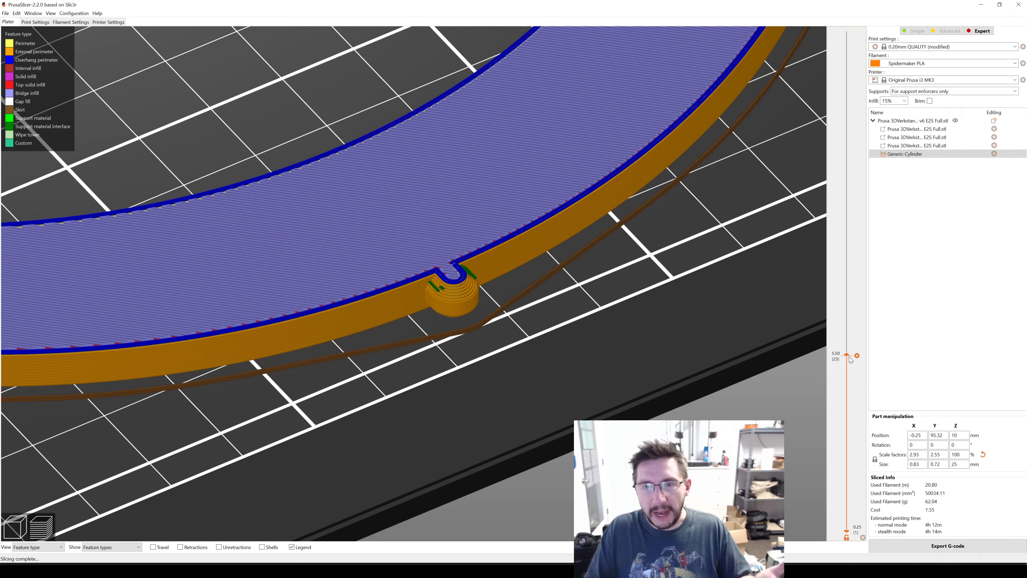
scroll(530, 115, down, 8)
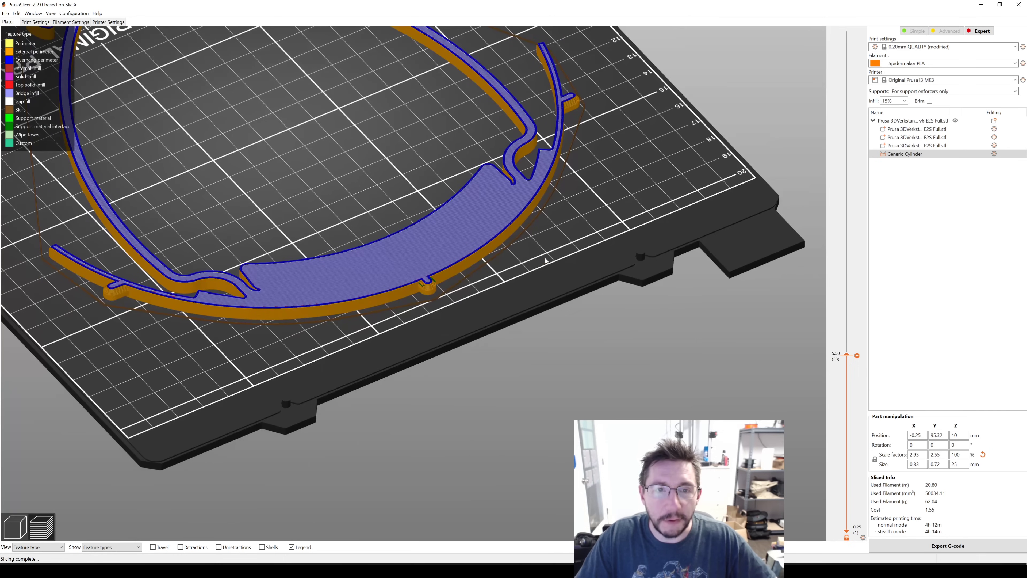
Extend the layer preview to the top at 15.50 mm and orbit to a lower side view
drag(846, 355, 841, 19)
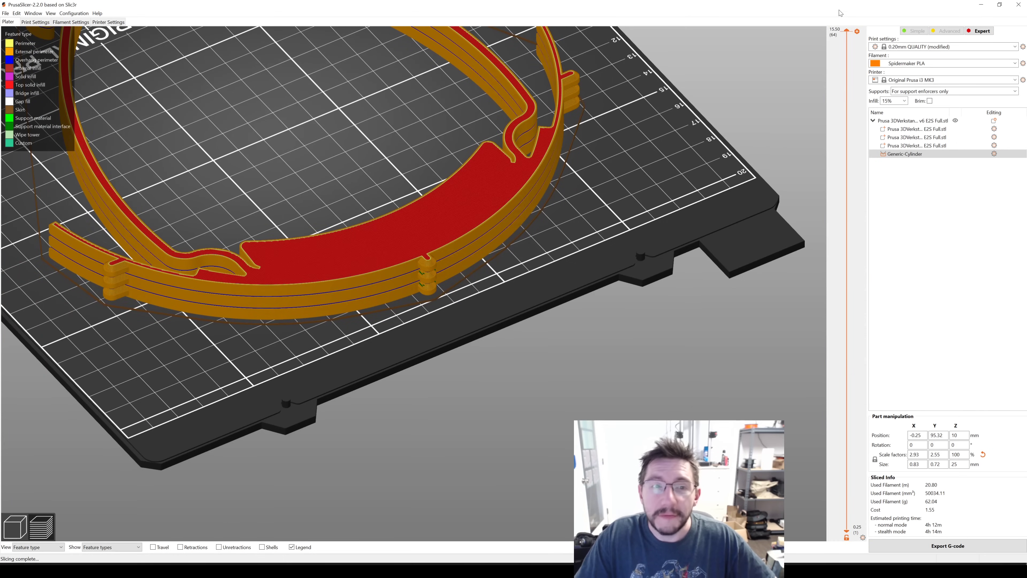
drag(641, 300, 701, 361)
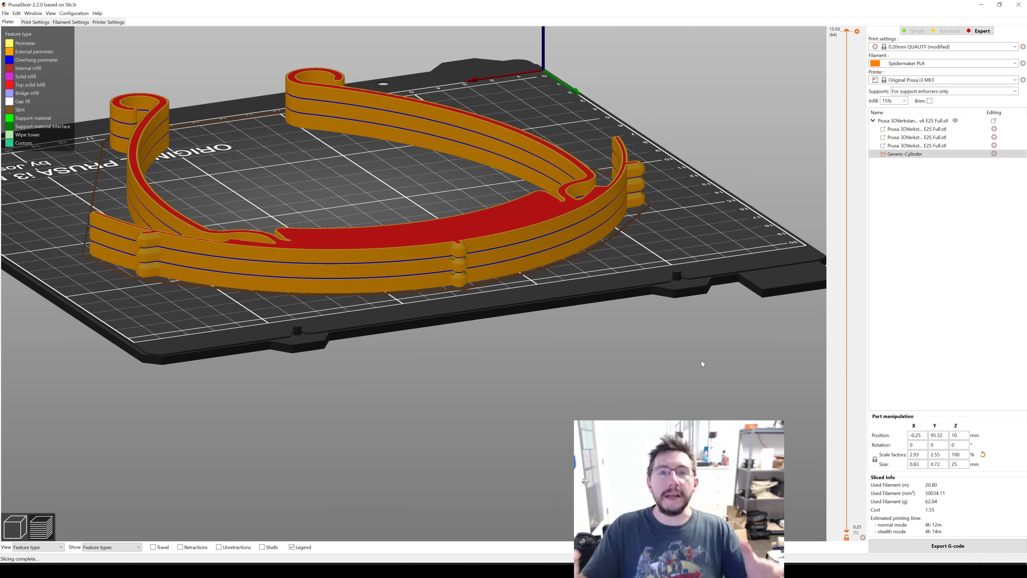